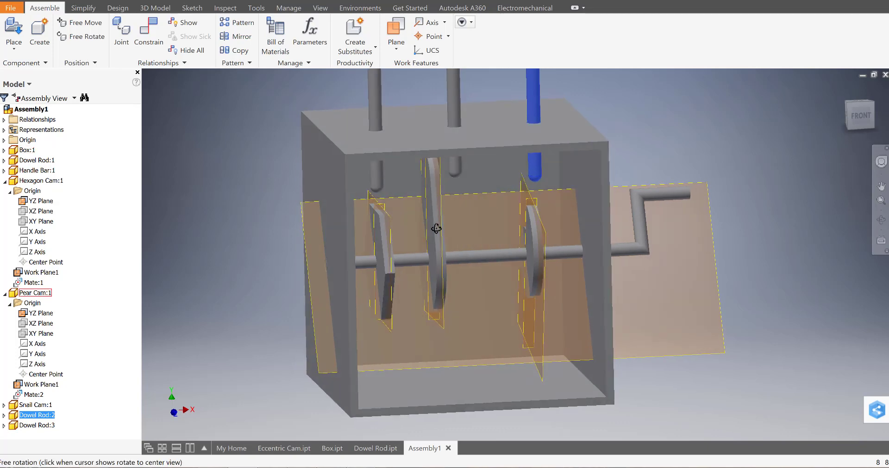
Step: Mate the hexagon cam's work plane to the axis of the dowel rod above it with a 0.000 in offset
scroll(374, 238, down, 3)
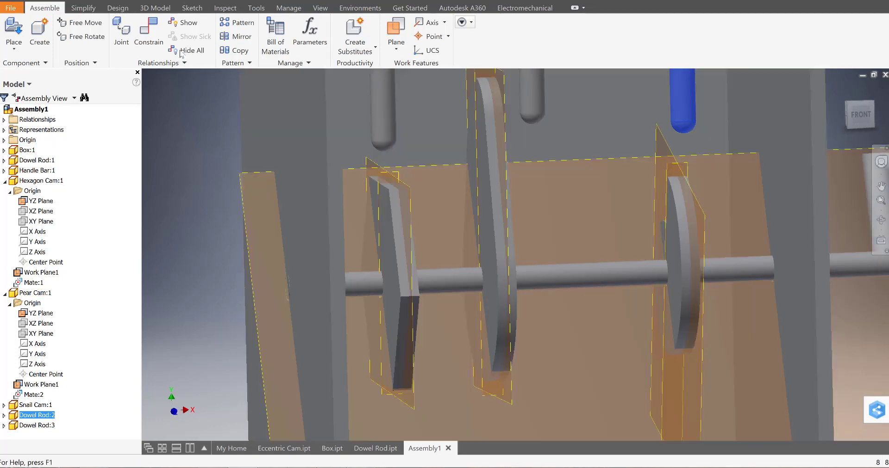
click(143, 36)
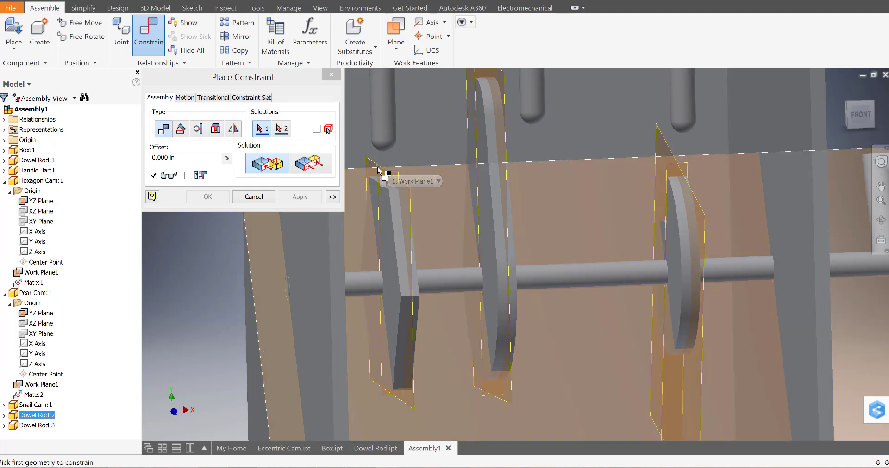
click(391, 178)
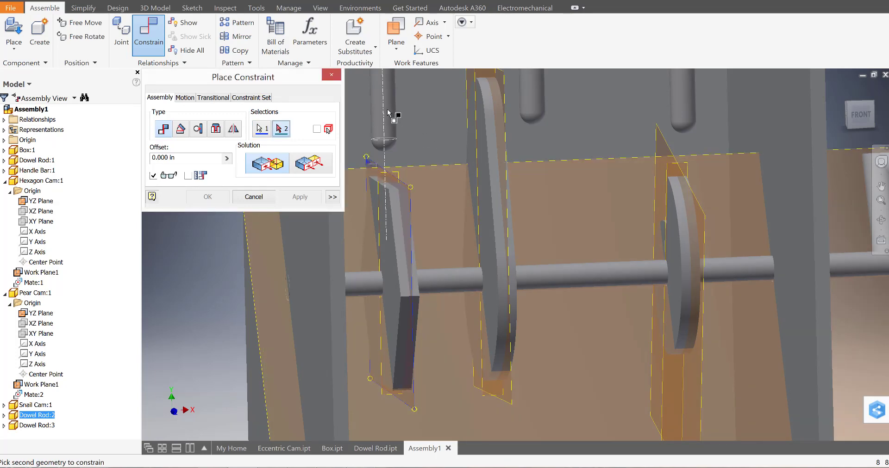
mouse_move(399, 127)
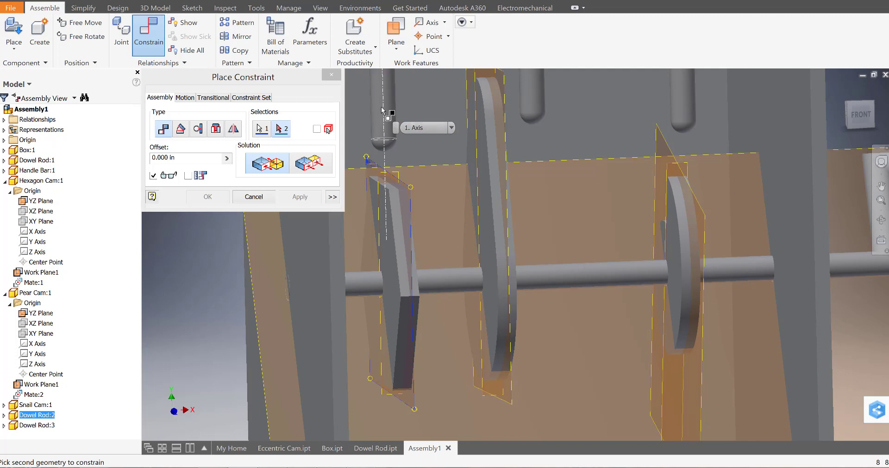
click(382, 111)
click(300, 197)
Step: Mate the pear cam's work plane to the middle dowel rod's axis with a 0.000 in offset
middle_drag(414, 182, 367, 256)
click(458, 161)
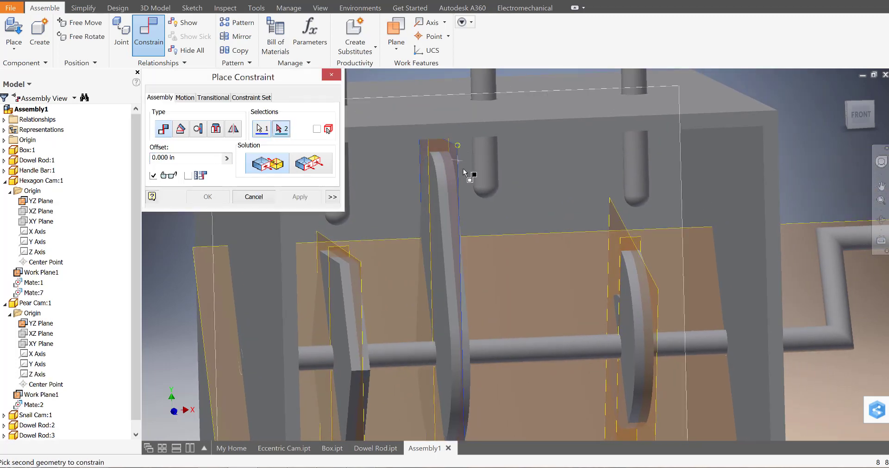
click(483, 173)
middle_drag(534, 204, 449, 194)
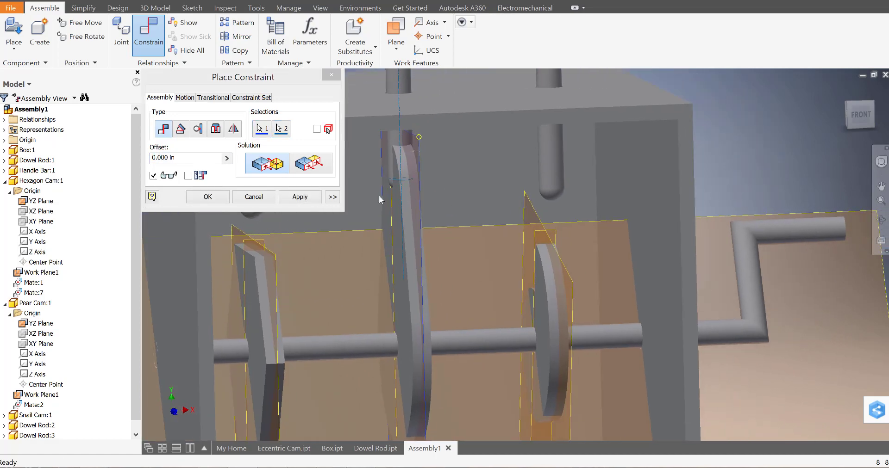
click(300, 197)
Step: Mate the snail cam's work plane to the axis of the dowel rod nearest the crank with a 0.000 in offset
scroll(391, 212, up, 3)
middle_drag(391, 212, 402, 216)
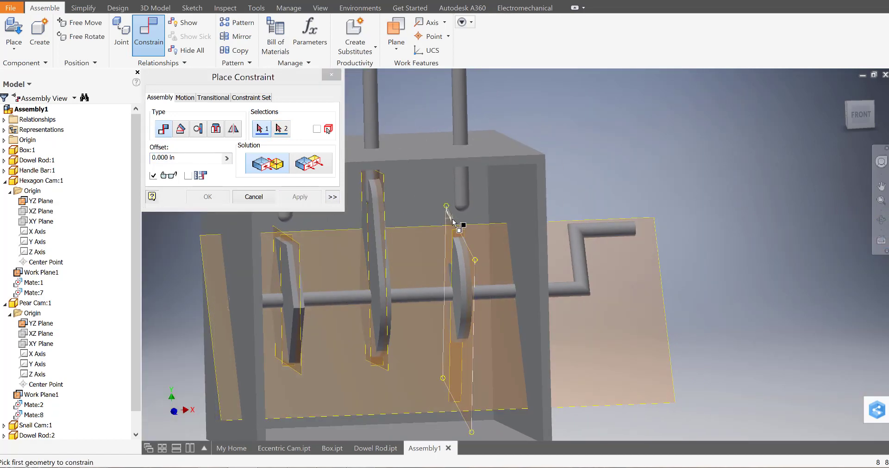
click(458, 221)
click(467, 207)
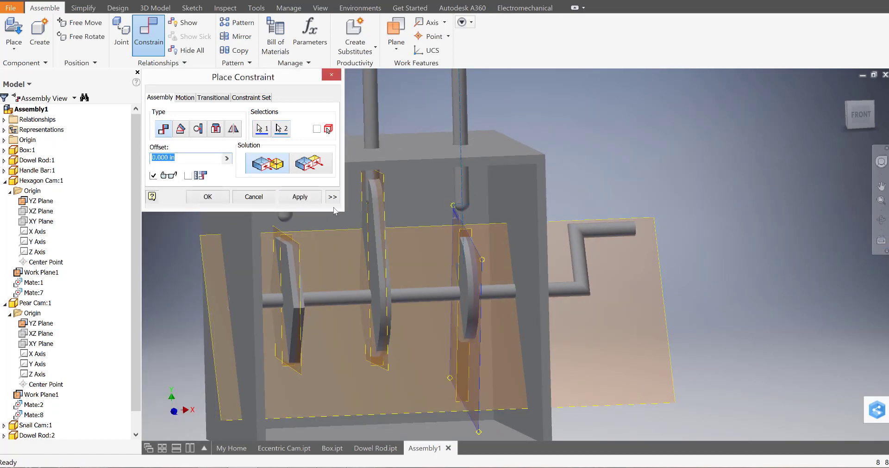
click(300, 197)
Step: Examine the three cams, their visible planes and the handle bar's plane inside the box
middle_drag(333, 254, 523, 228)
mouse_move(448, 226)
shift+middle_down()
mouse_move(486, 229)
mouse_move(440, 226)
shift+middle_up()
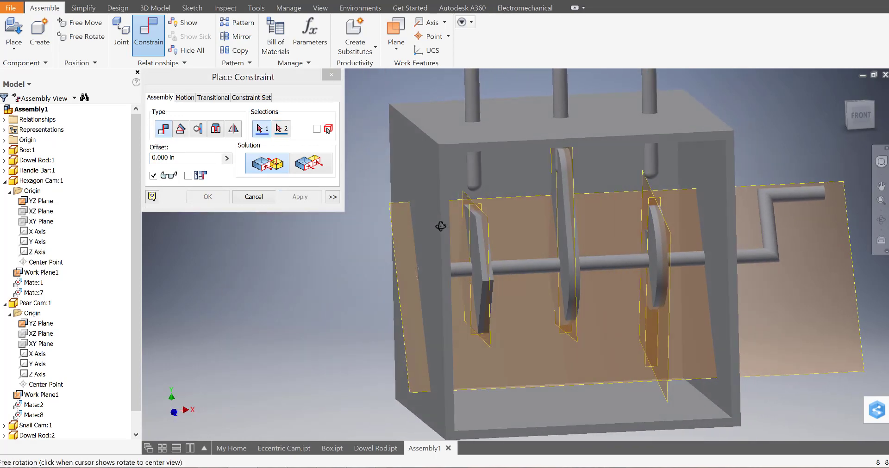
scroll(442, 225, up, 3)
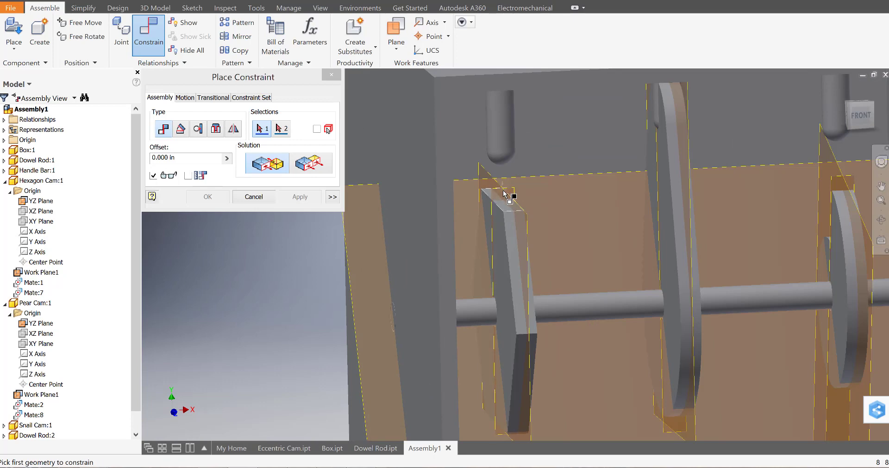
scroll(514, 194, down, 3)
shift+middle_drag(516, 198, 481, 179)
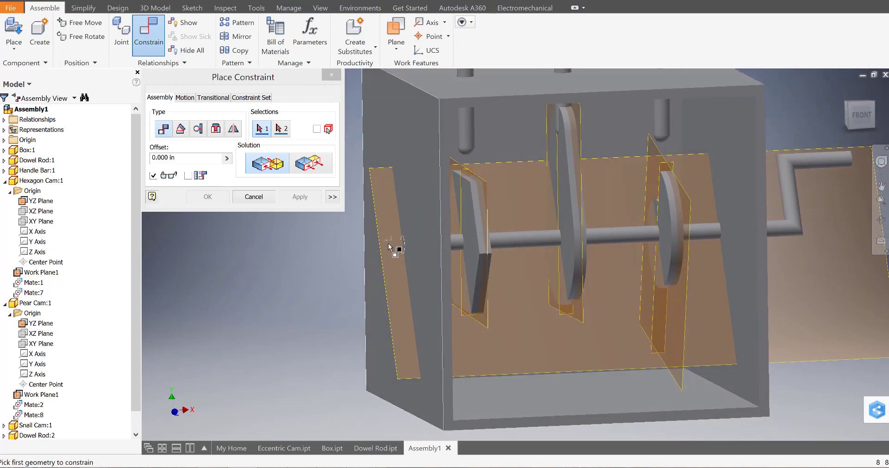
middle_drag(675, 232, 568, 236)
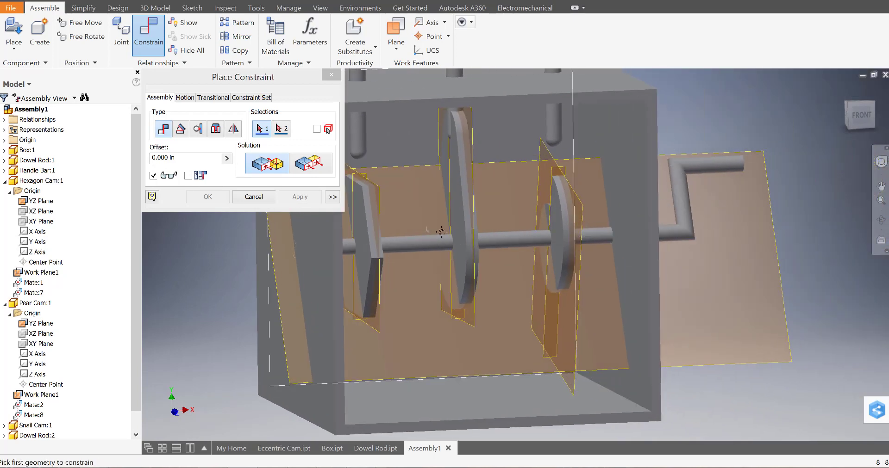
middle_drag(440, 232, 547, 231)
middle_drag(468, 211, 490, 204)
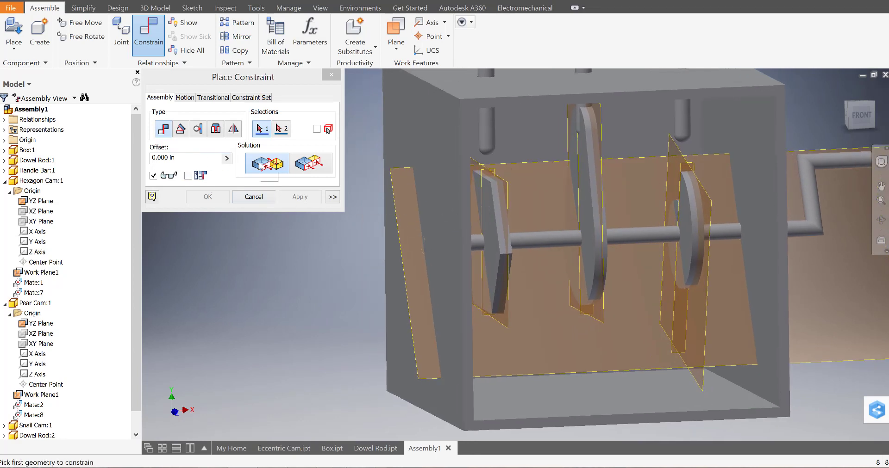
Step: Apply a 45-degree directed angle constraint between the hexagon cam's YZ plane and the handle bar's XY plane
click(181, 130)
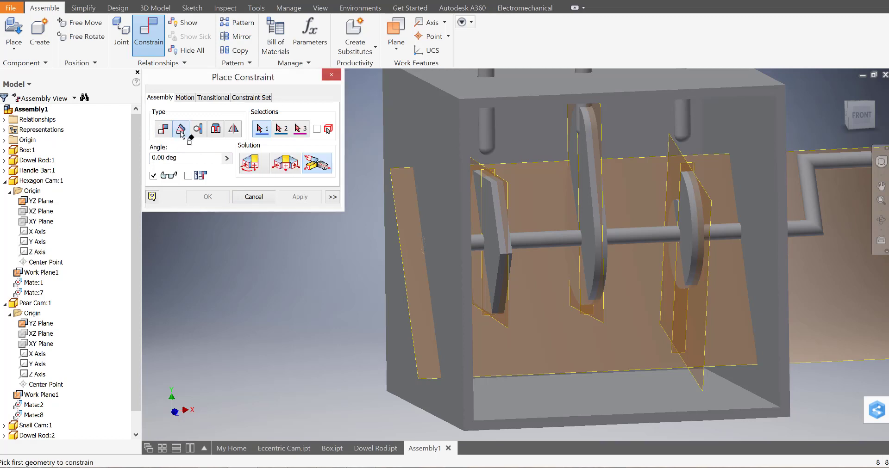
click(251, 170)
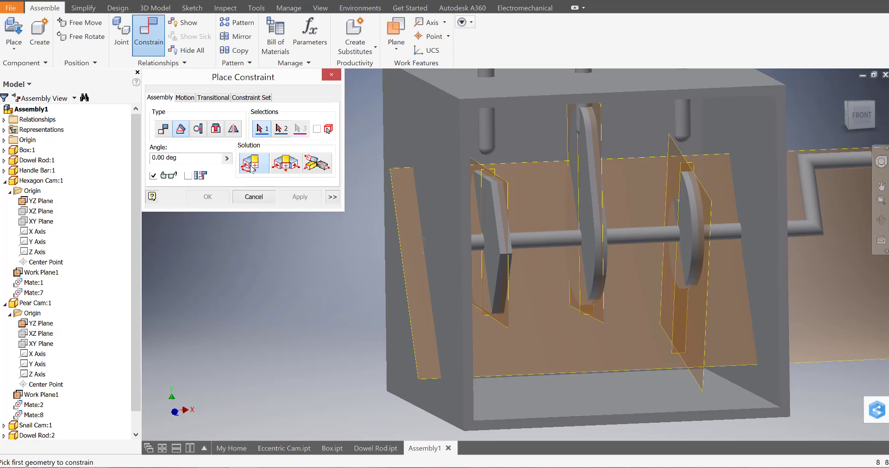
scroll(485, 169, up, 5)
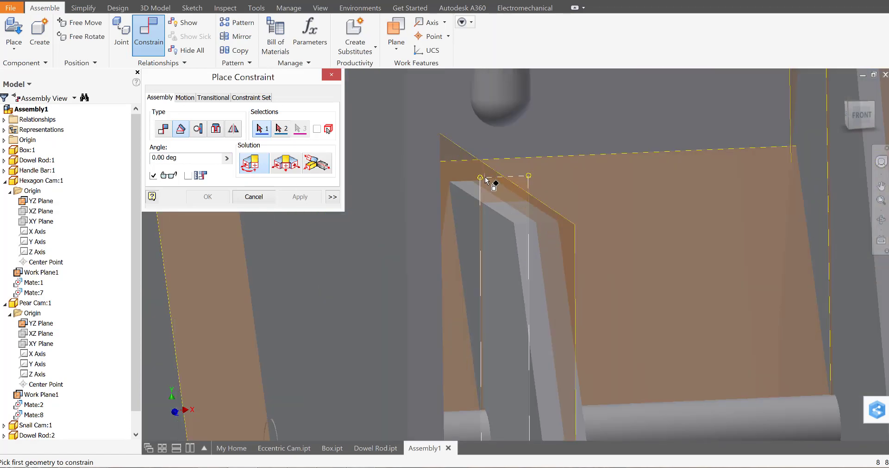
click(486, 182)
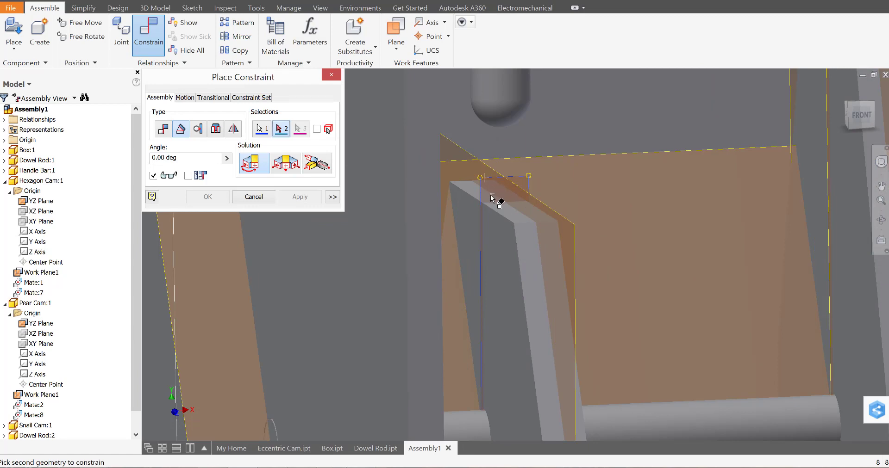
scroll(494, 194, down, 4)
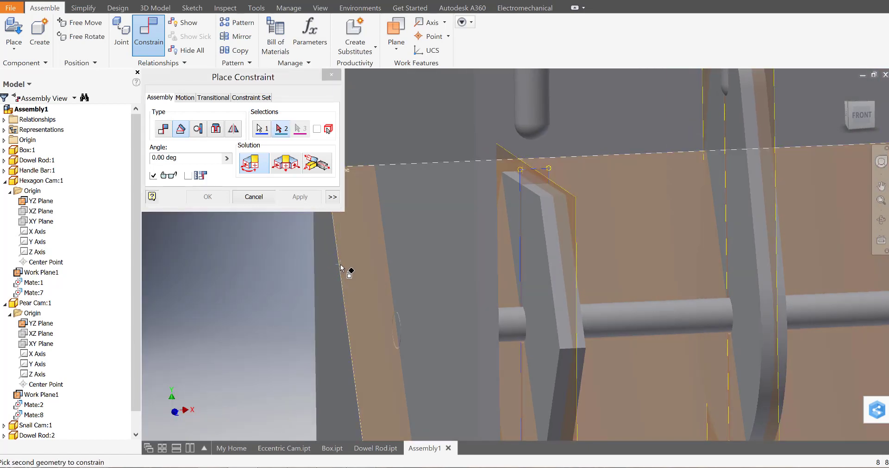
click(340, 265)
shift+middle_drag(421, 267, 484, 195)
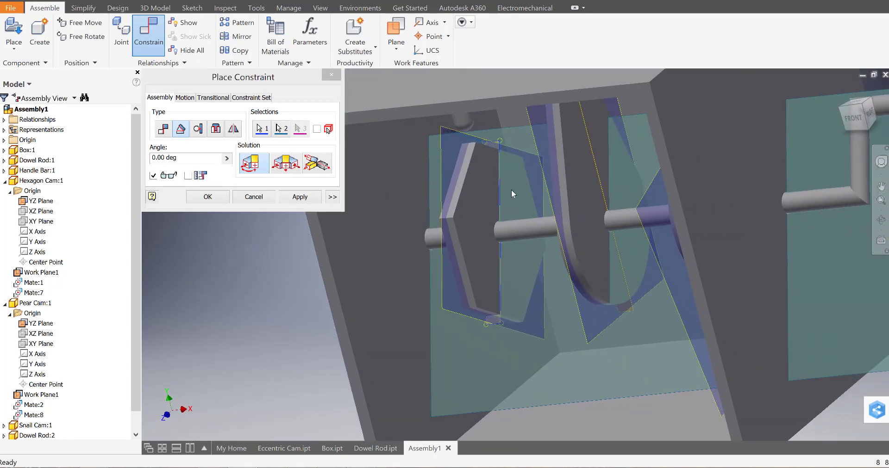
drag(192, 160, 126, 167)
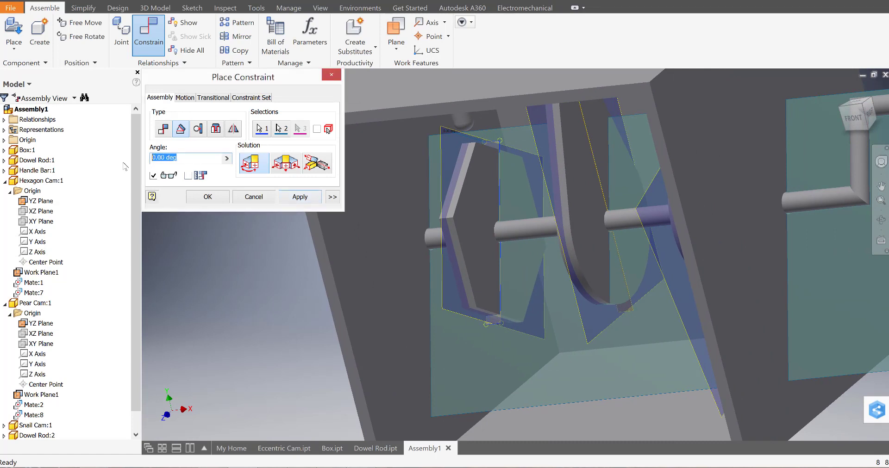
text(45)
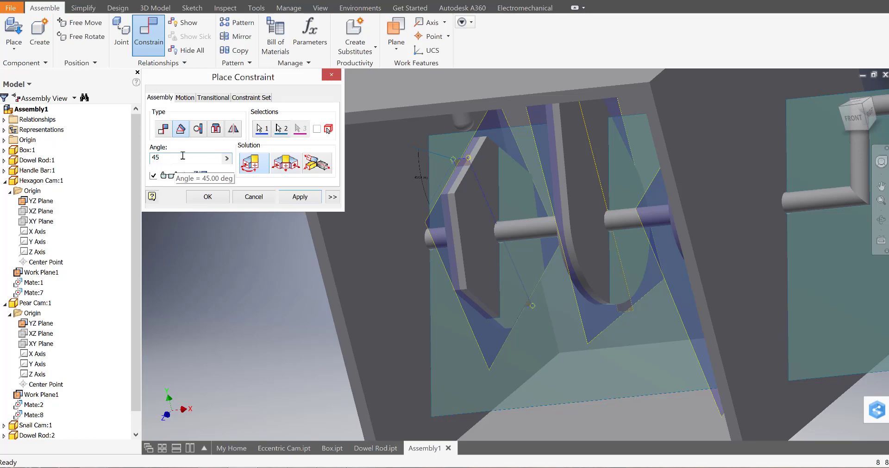
click(300, 197)
shift+middle_drag(427, 254, 407, 202)
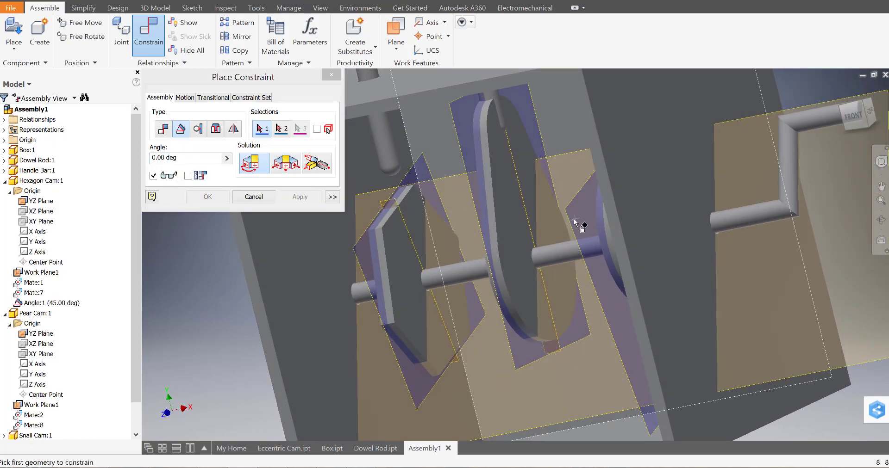
key(Escape)
Step: Try to turn the handle bar by its crank grip
scroll(551, 234, down, 3)
middle_drag(553, 236, 513, 232)
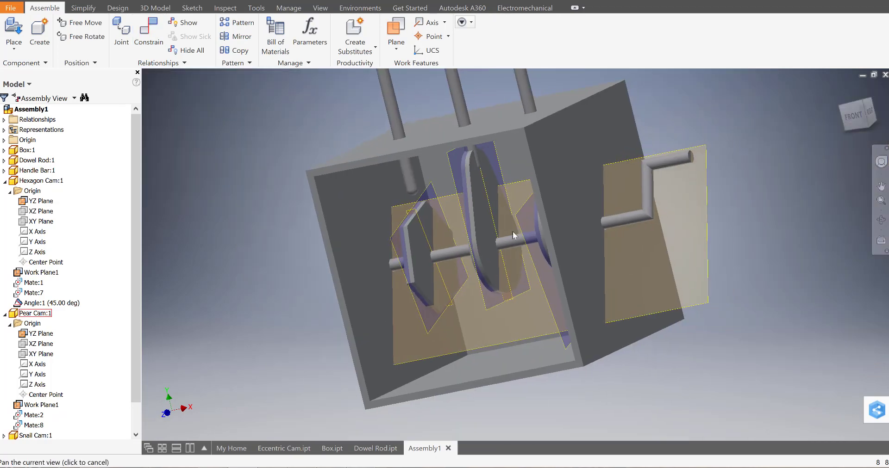
mouse_move(679, 163)
mouse_down()
mouse_move(692, 184)
mouse_move(677, 175)
mouse_move(683, 169)
mouse_up()
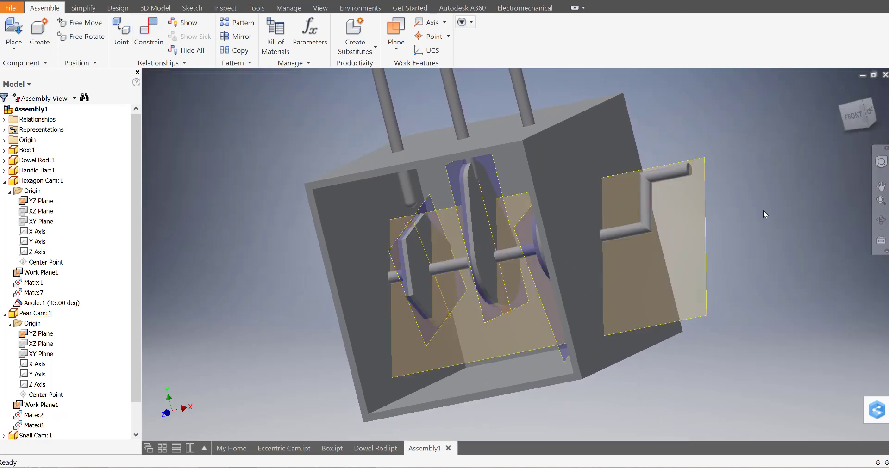
Step: Ground the box and turn the handle bar by its crank
click(577, 147)
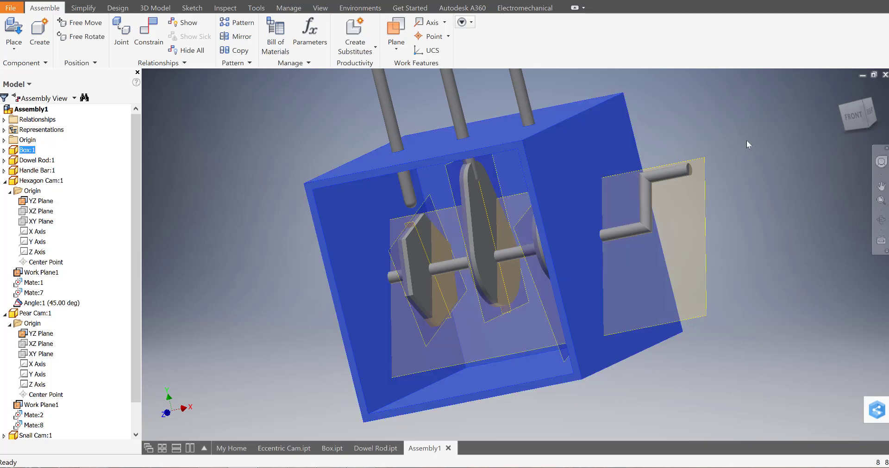
right_click(550, 117)
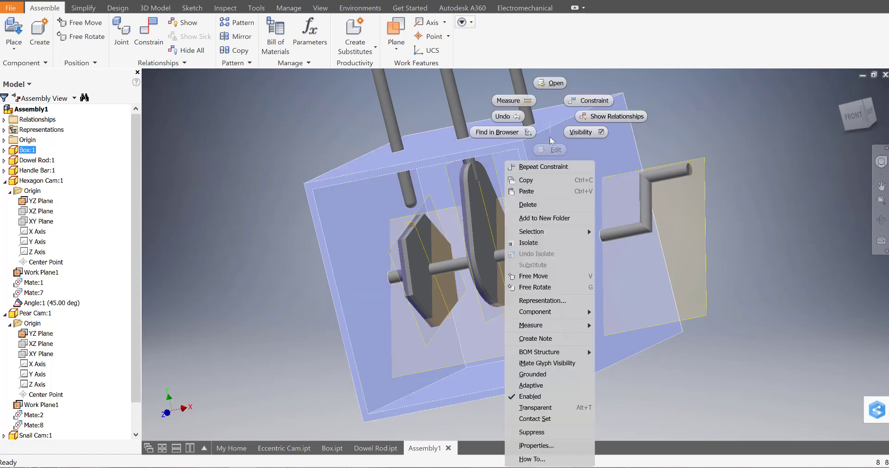
click(566, 375)
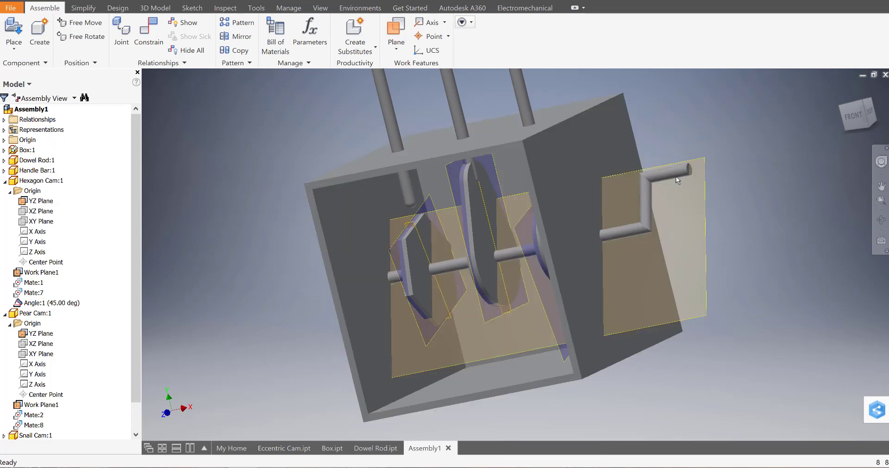
drag(674, 179, 677, 196)
Step: Apply a 0-degree directed angle constraint between the pear cam's YZ plane and the handle bar's XY plane
scroll(517, 230, down, 3)
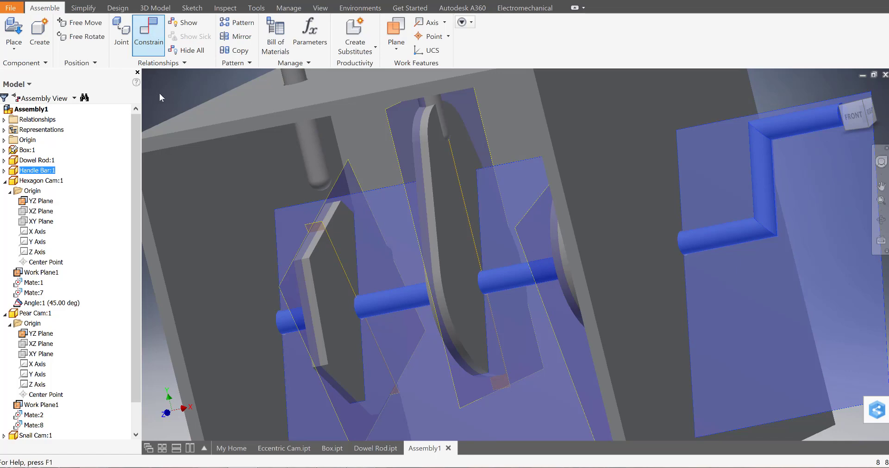
click(182, 129)
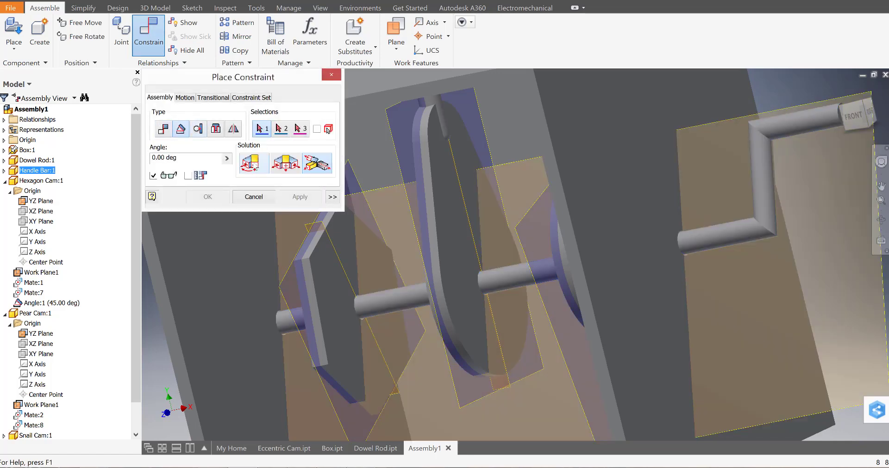
click(459, 184)
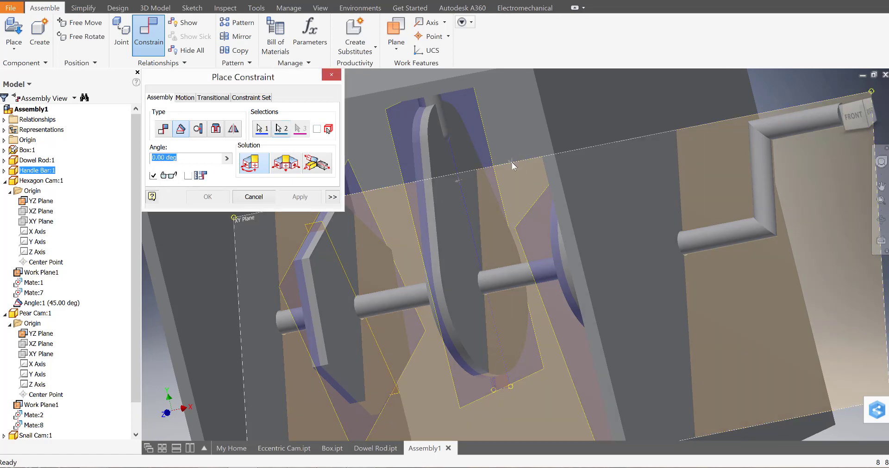
click(512, 162)
click(300, 197)
Step: Apply a 0-degree directed angle constraint between the snail cam's YZ plane and the handle bar's XY plane
scroll(410, 210, up, 5)
shift+middle_drag(409, 210, 500, 207)
scroll(474, 194, down, 3)
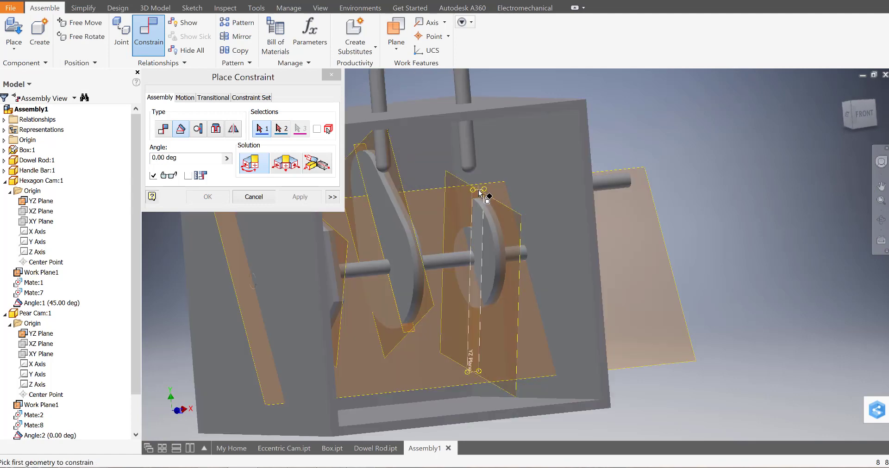
click(478, 191)
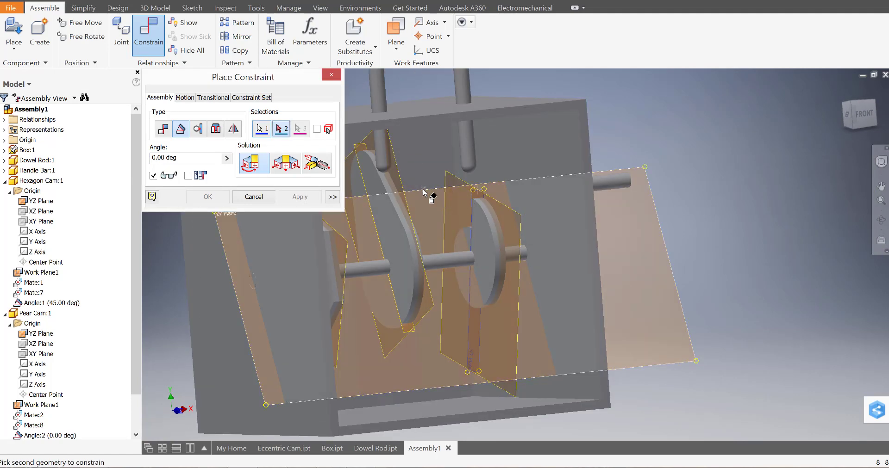
click(423, 189)
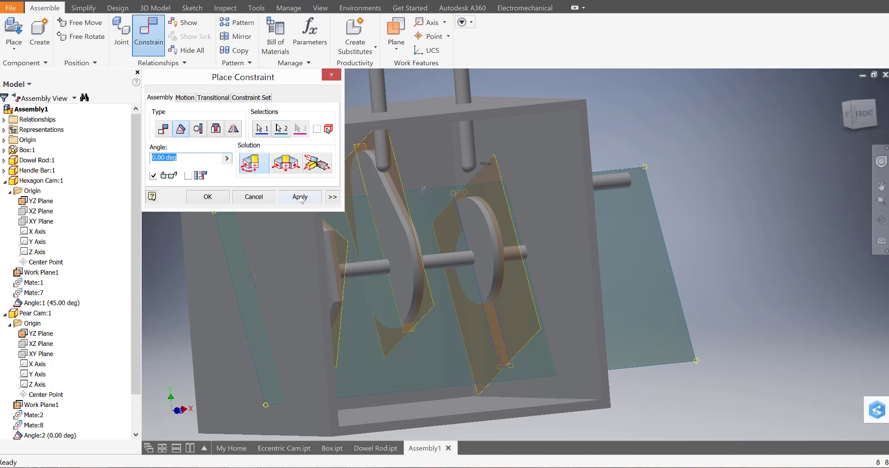
click(299, 198)
scroll(452, 236, up, 3)
shift+middle_drag(453, 236, 388, 242)
click(266, 199)
Step: Turn the handle bar to bring its crank level, and examine the dowel rod tip above the hexagon cam
mouse_move(554, 238)
mouse_down()
mouse_move(519, 221)
mouse_move(529, 192)
mouse_move(556, 210)
mouse_move(531, 205)
mouse_move(543, 195)
mouse_move(549, 235)
mouse_move(537, 236)
mouse_up()
shift+middle_drag(364, 226, 356, 204)
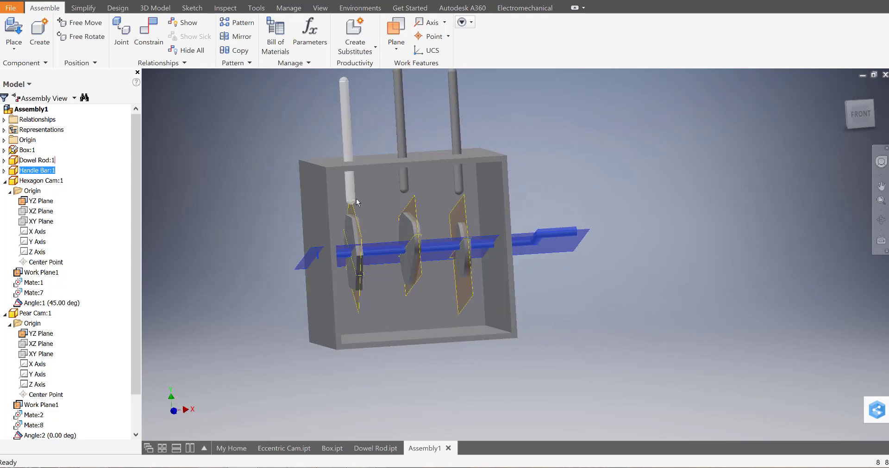
shift+middle_drag(426, 246, 358, 222)
scroll(359, 222, down, 3)
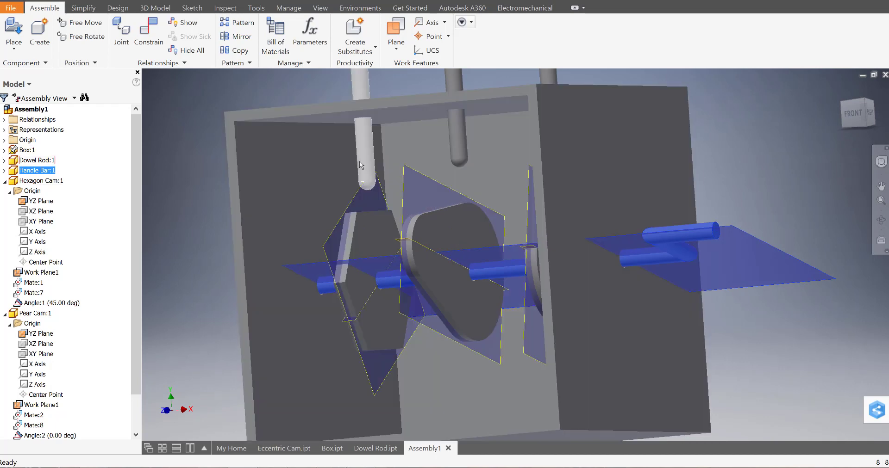
Step: Apply a transitional constraint between the rounded tip of the dowel rod above the hexagon cam and that cam's flat face
scroll(368, 230, down, 5)
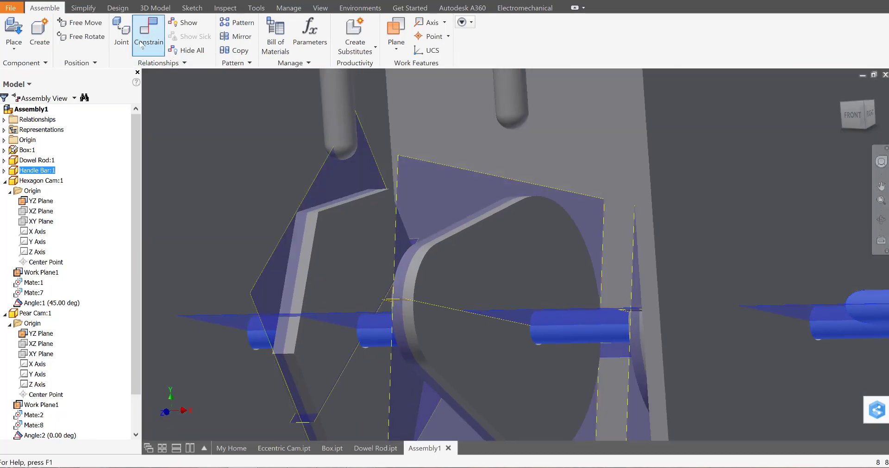
click(149, 29)
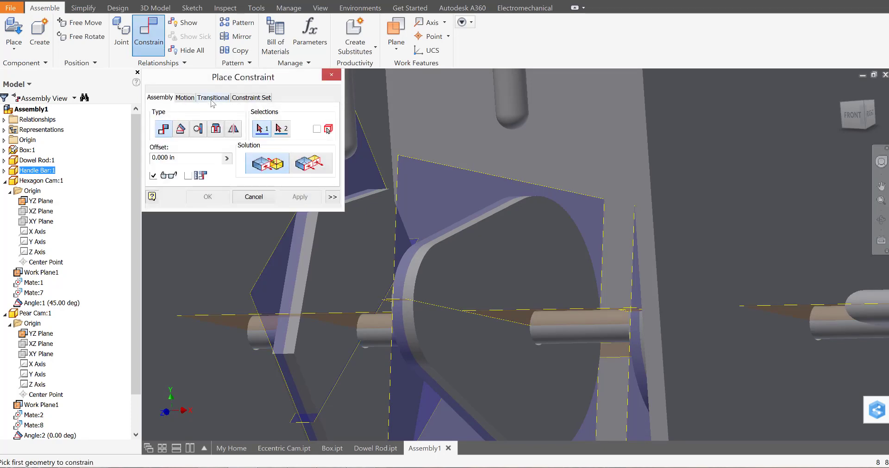
click(212, 98)
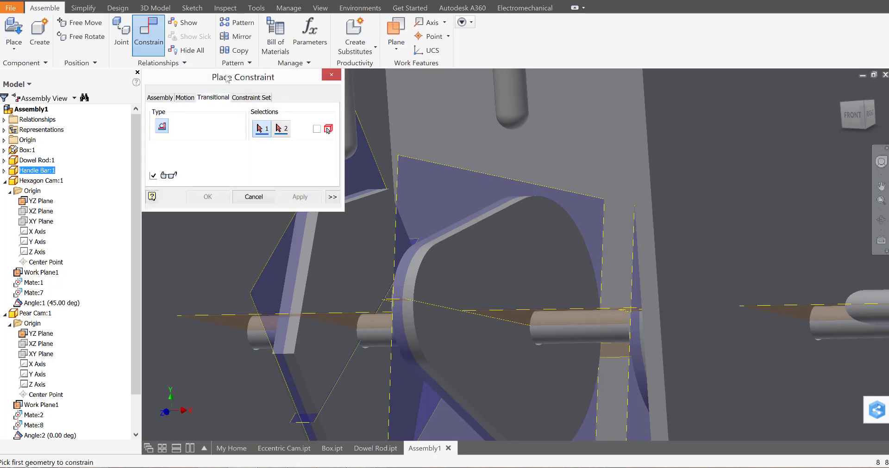
drag(226, 78, 134, 68)
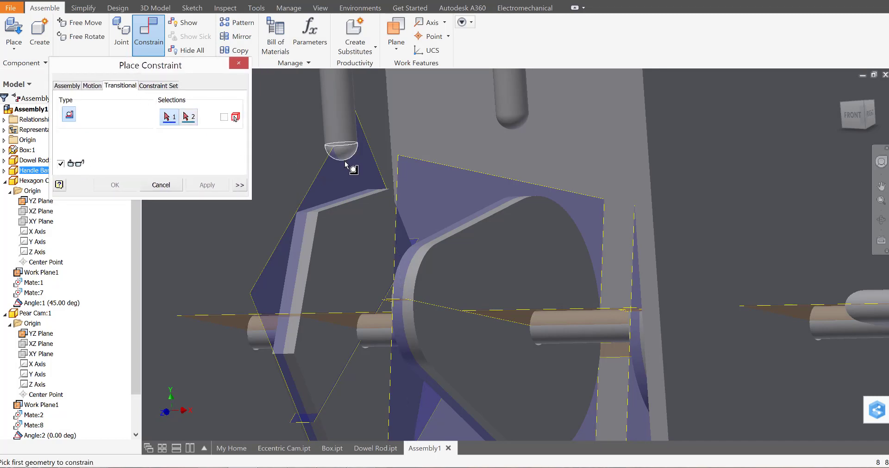
scroll(342, 164, up, 2)
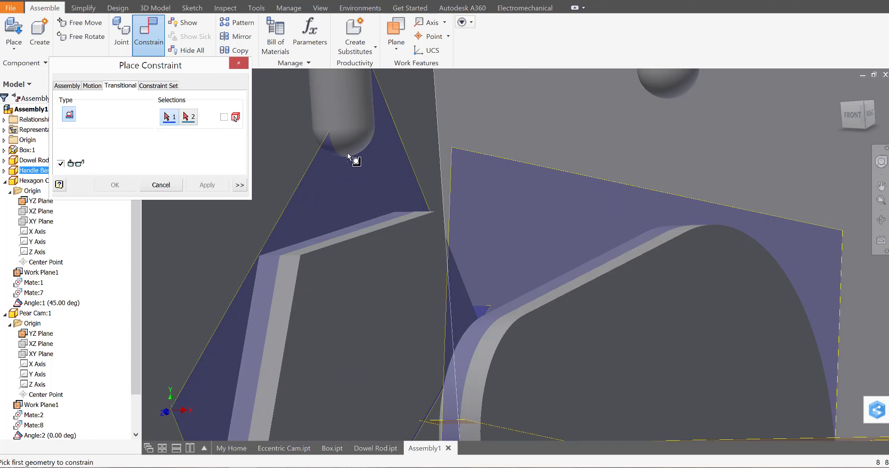
click(348, 154)
scroll(299, 188, down, 3)
middle_drag(299, 188, 313, 142)
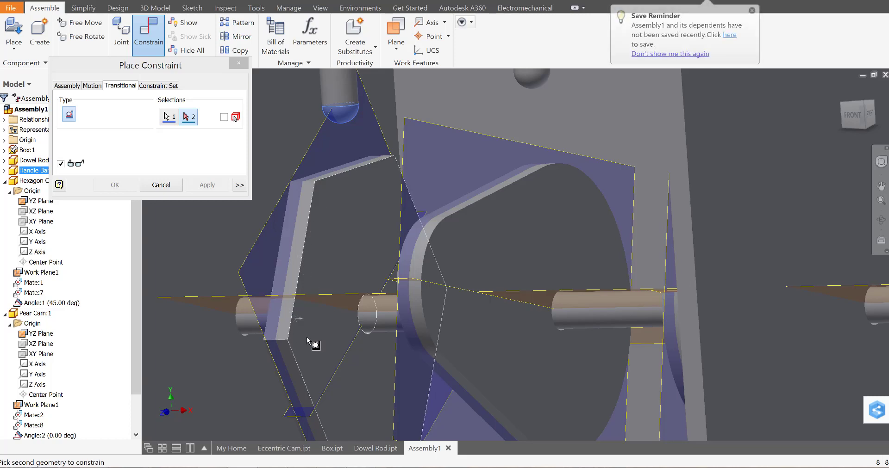
click(351, 219)
click(221, 184)
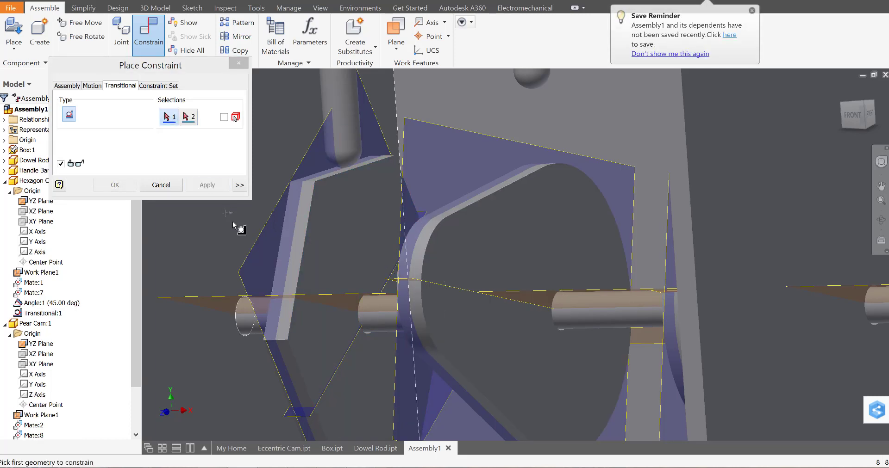
Step: Apply a transitional constraint between the middle dowel rod's rounded tip and the flat face of the pear cam
scroll(233, 222, down, 2)
click(398, 148)
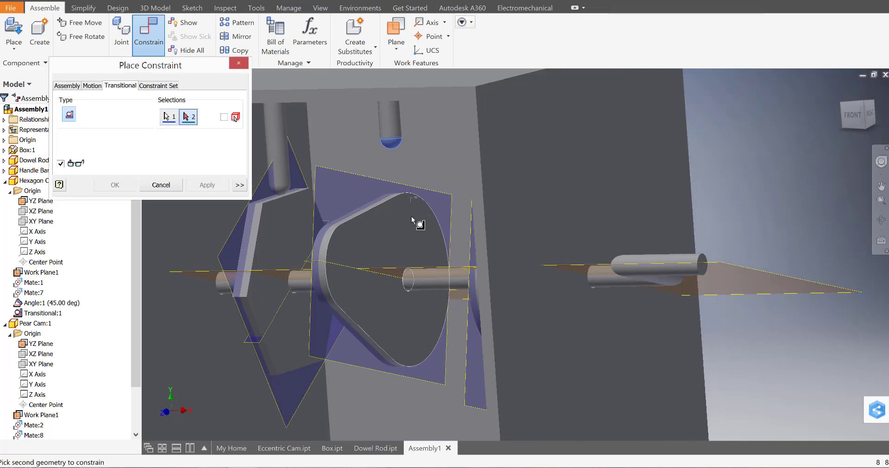
click(405, 238)
click(207, 185)
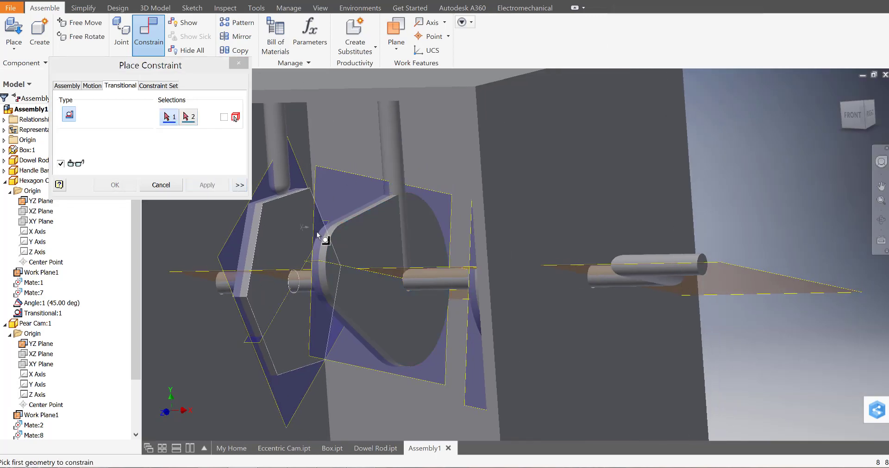
Step: Apply a transitional constraint between the third dowel rod's rounded tip and the snail cam's flat face, and finish placing constraints
shift+middle_drag(337, 242, 367, 242)
scroll(462, 233, up, 3)
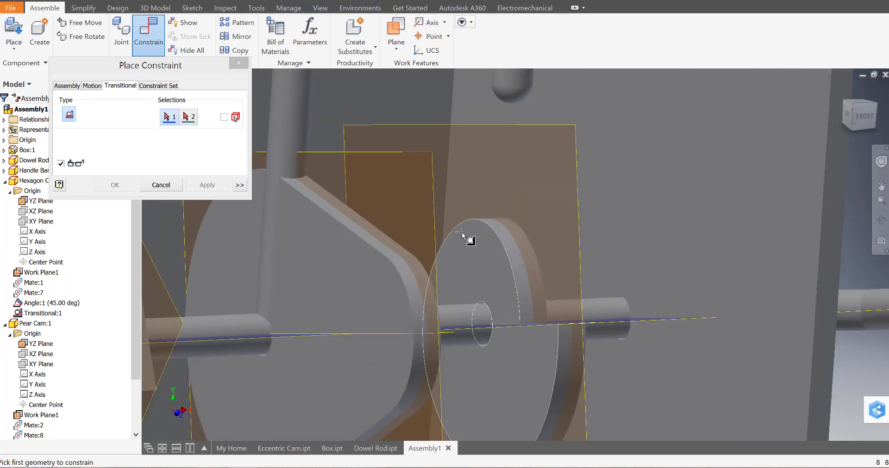
click(505, 97)
click(488, 248)
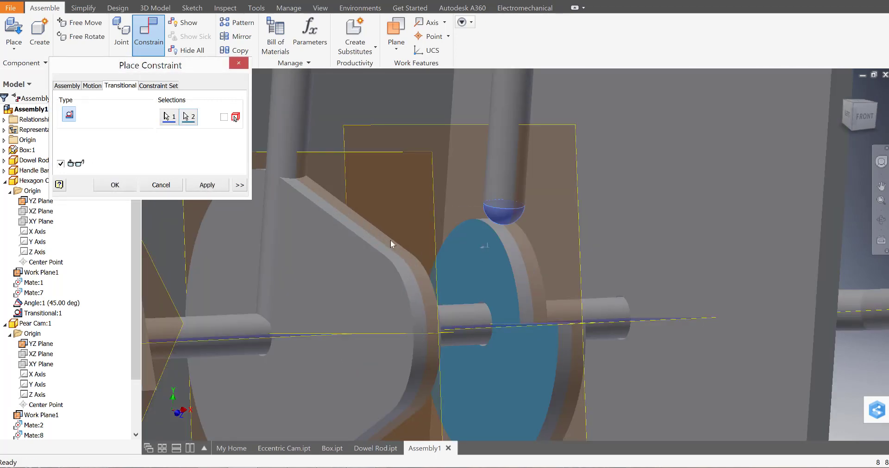
click(217, 187)
click(167, 190)
Step: Turn the handle bar by its crank and examine how the cams and dowel rods move
scroll(174, 193, down, 5)
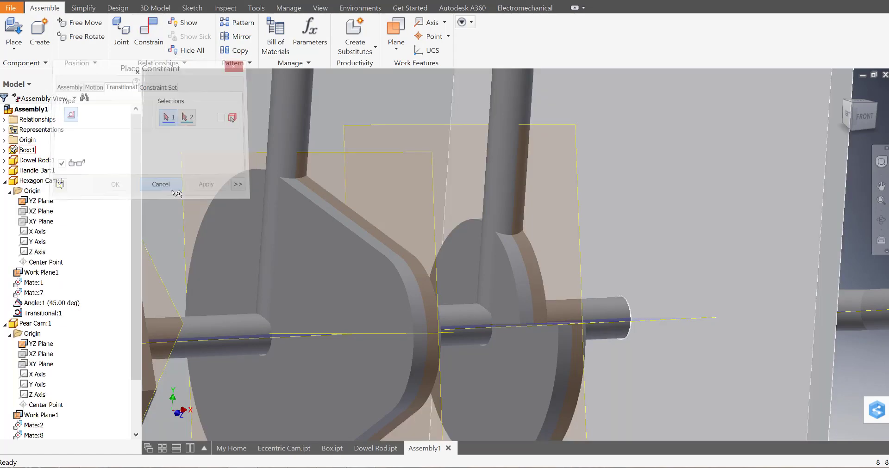
middle_drag(247, 220, 353, 193)
drag(498, 191, 553, 181)
shift+middle_drag(357, 237, 320, 261)
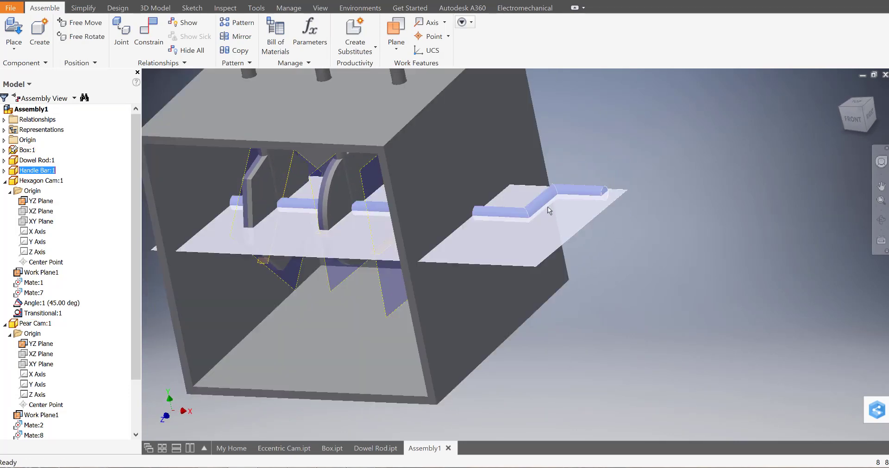
drag(571, 191, 565, 172)
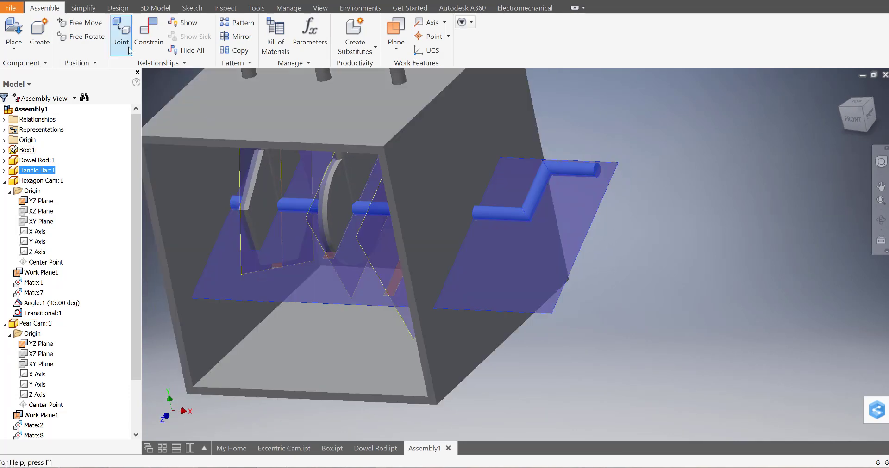
Step: Apply a 0-degree directed angle constraint between the handle bar's XY plane and the box's front face
click(145, 44)
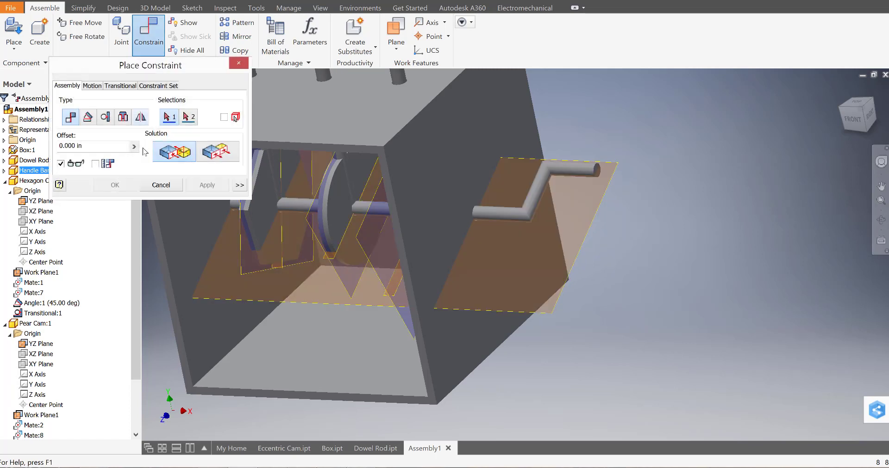
click(88, 122)
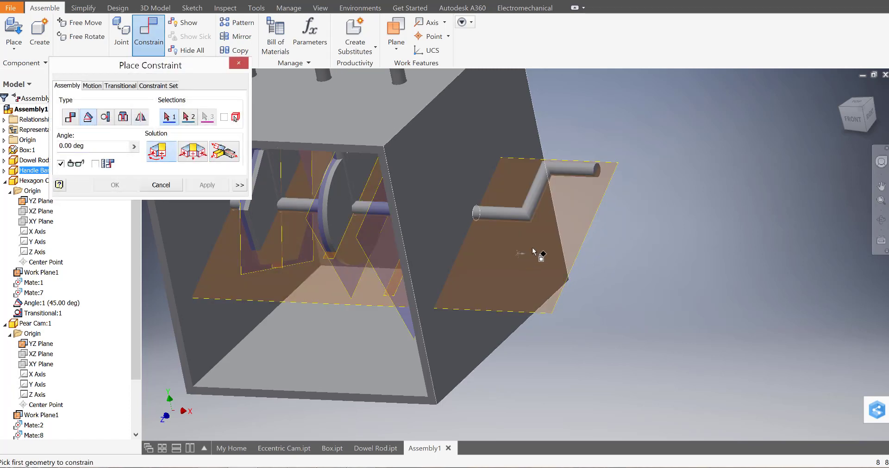
click(608, 192)
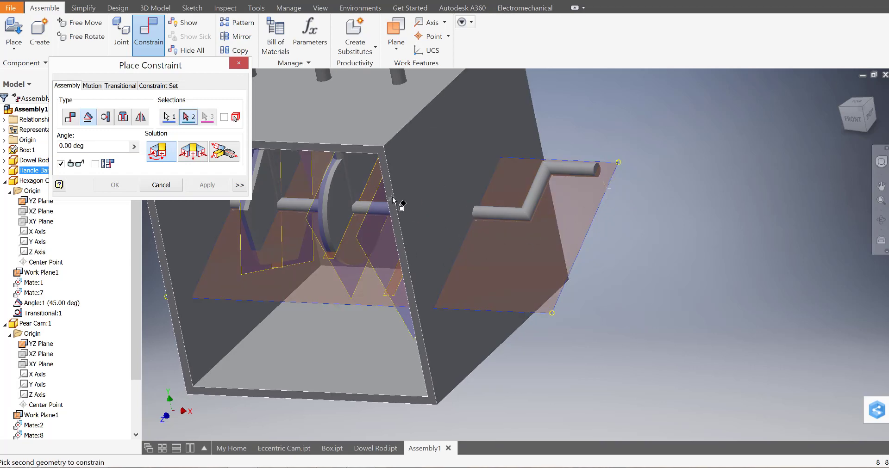
scroll(388, 179, up, 2)
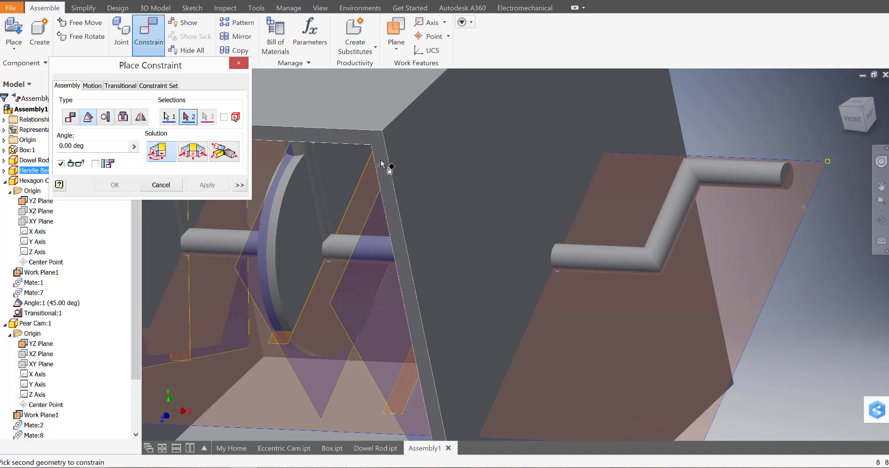
click(381, 163)
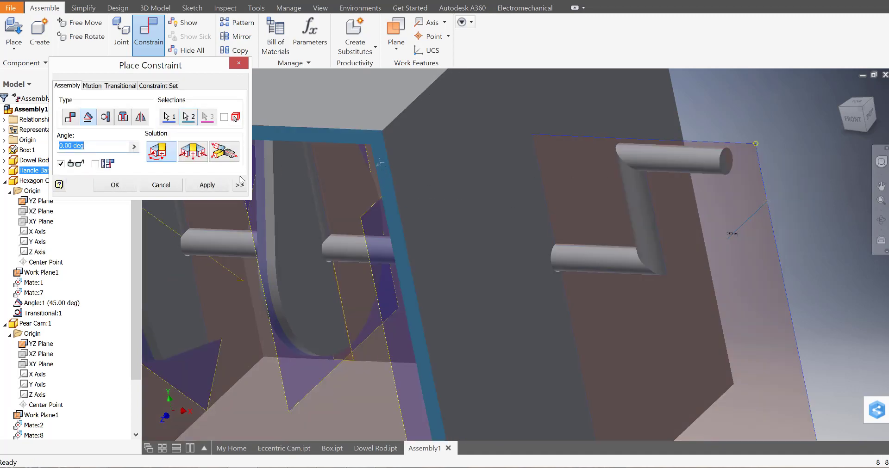
click(208, 185)
click(171, 187)
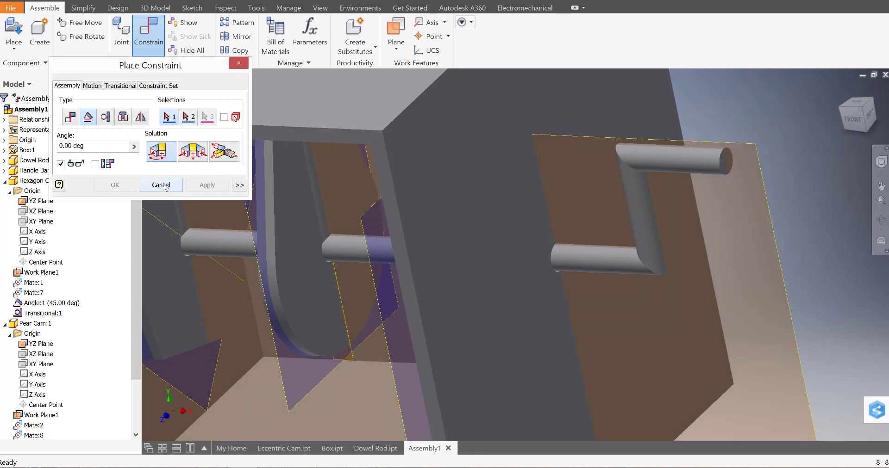
Step: Drive the handle bar's Angle:4 constraint forward from 0 to 10000 degrees, watch the mechanism from the front, and close the drive
scroll(260, 214, down, 3)
middle_drag(260, 214, 399, 210)
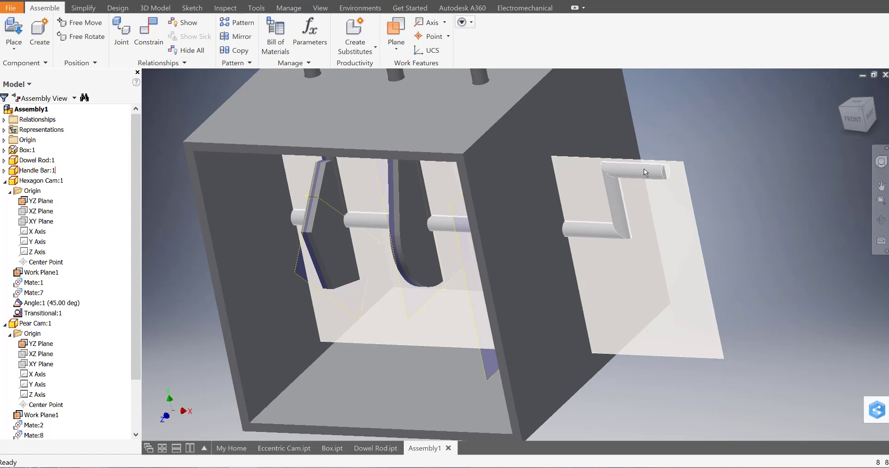
click(643, 169)
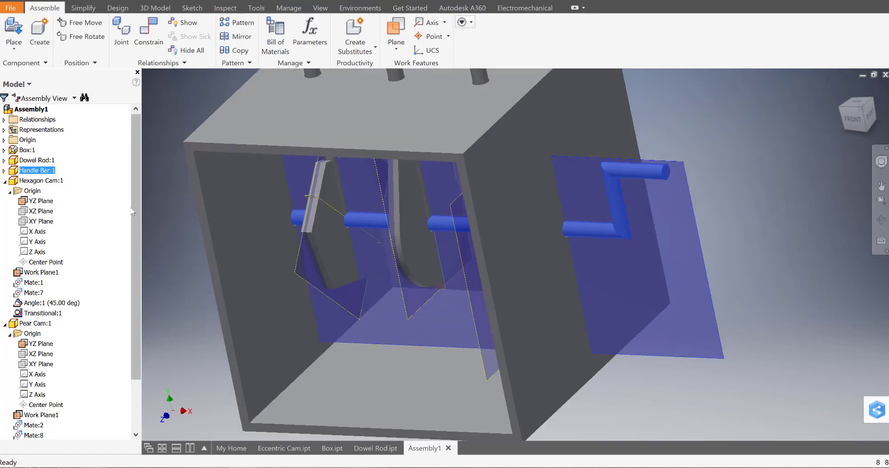
click(5, 171)
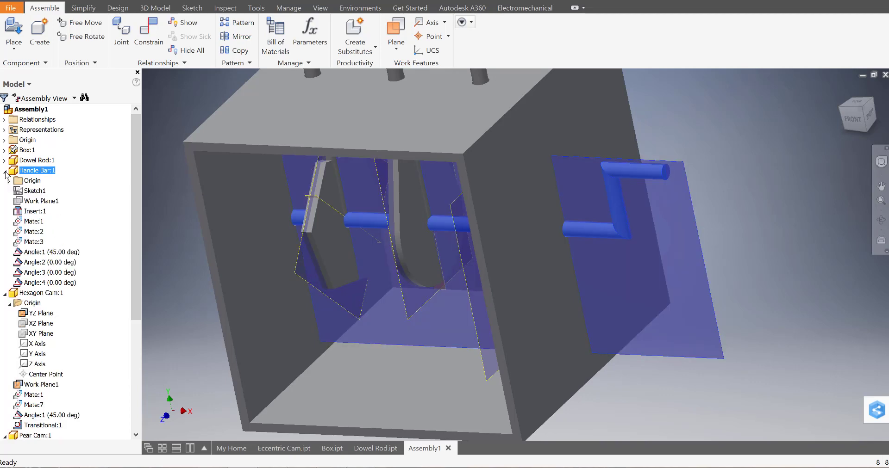
right_click(40, 284)
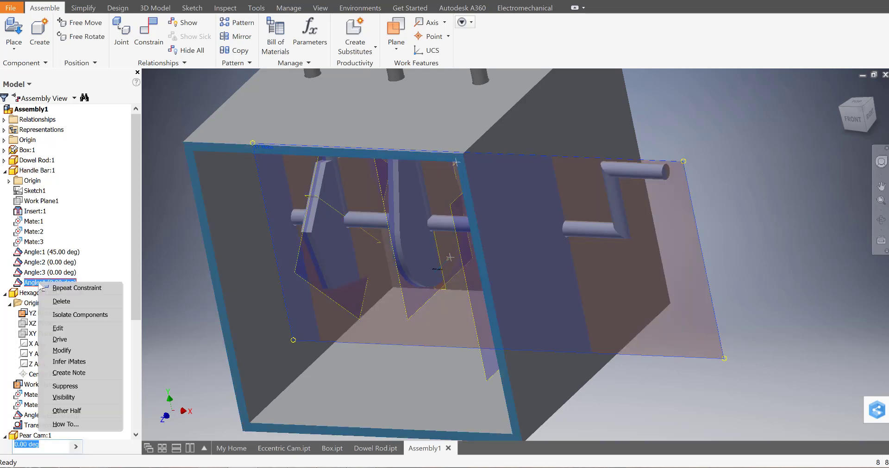
click(63, 342)
scroll(263, 337, up, 1)
middle_drag(263, 336, 333, 355)
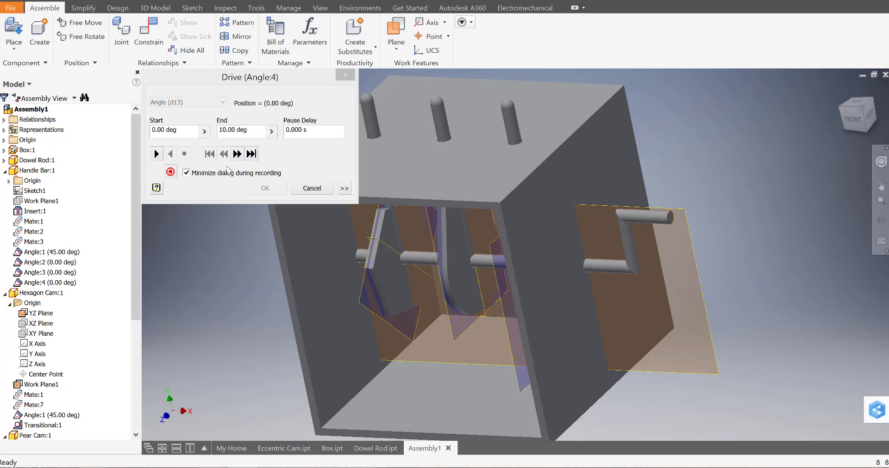
click(225, 130)
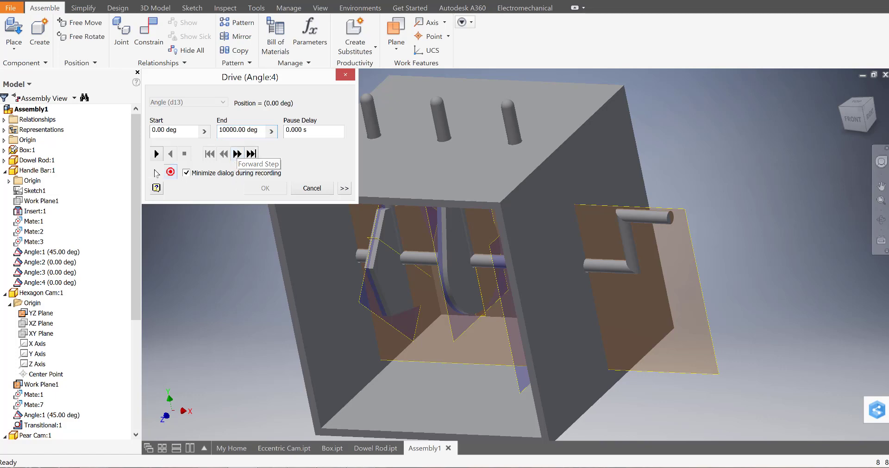
click(155, 155)
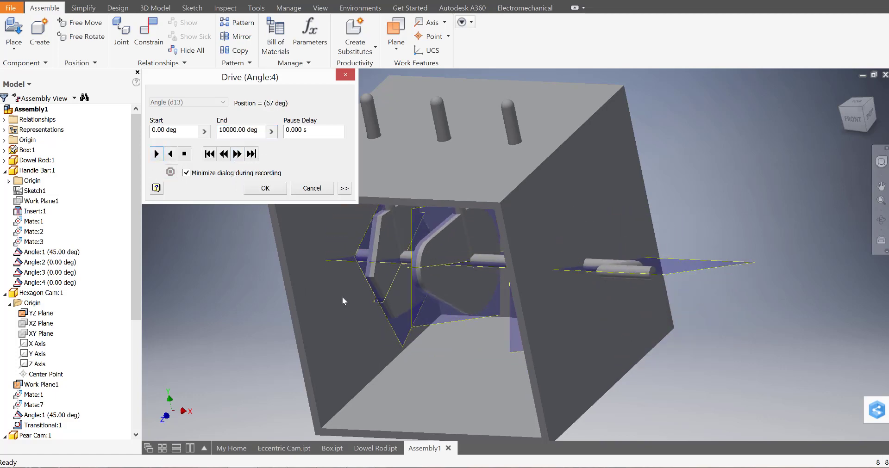
shift+middle_drag(343, 297, 417, 296)
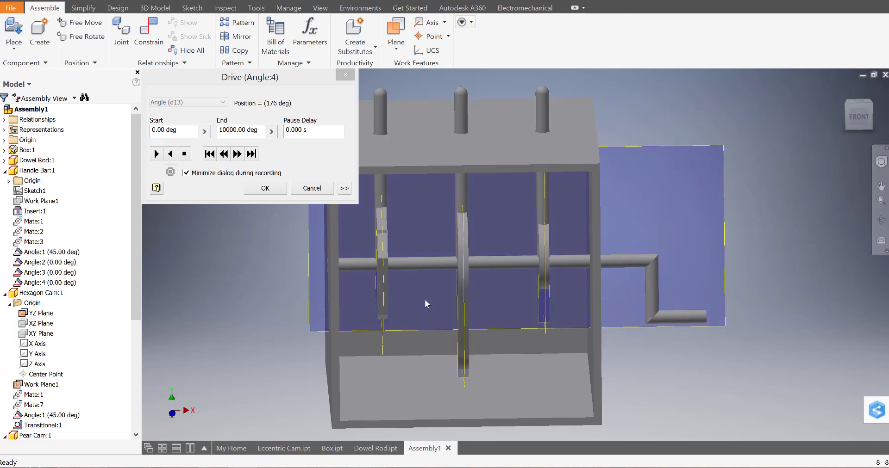
click(312, 188)
Step: Test the three dowel rods against their cams by trying to move the middle and snail cam rods along their axes
shift+middle_drag(301, 252, 426, 256)
scroll(383, 185, up, 4)
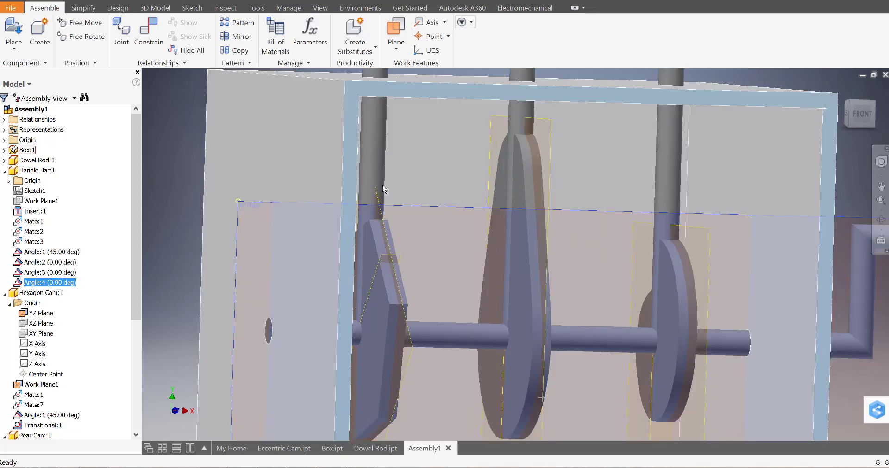
click(379, 127)
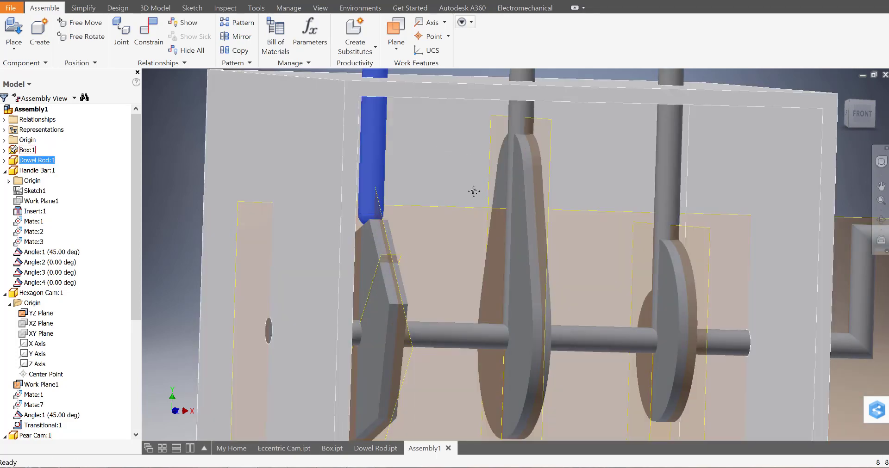
middle_drag(473, 192, 435, 245)
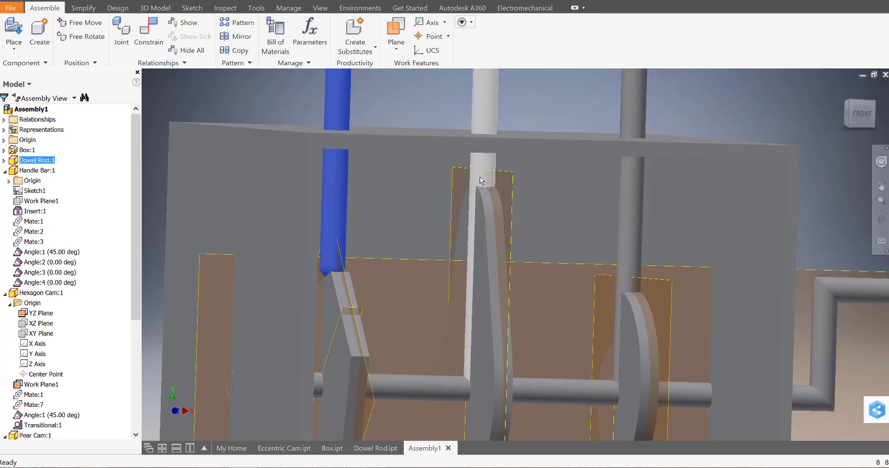
drag(483, 178, 486, 135)
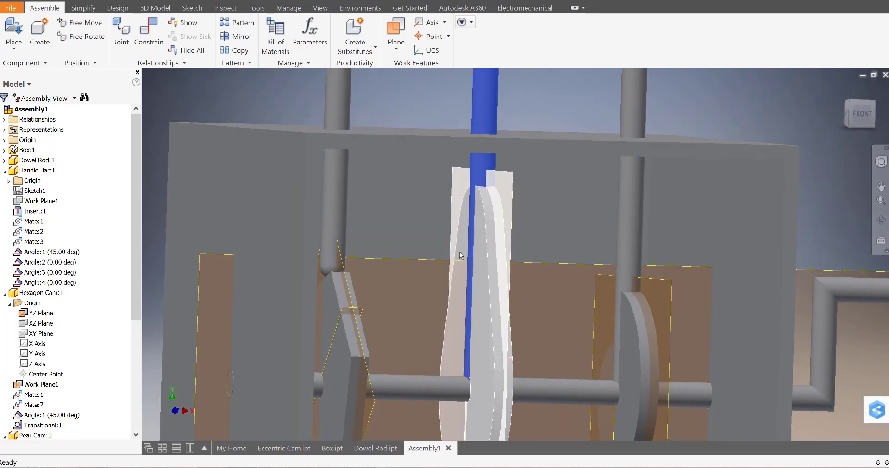
drag(466, 250, 467, 258)
drag(469, 206, 469, 211)
drag(624, 229, 628, 151)
Step: Delete the transitional constraint between the middle dowel rod and the pear cam
middle_drag(571, 328, 519, 252)
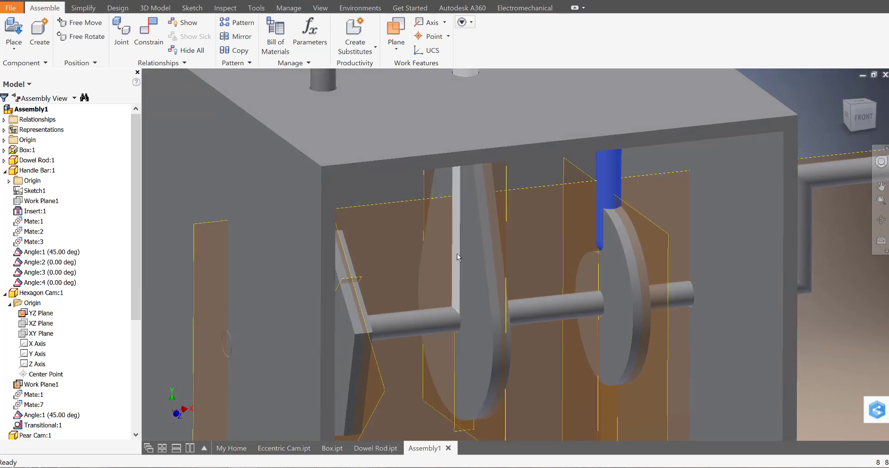
mouse_move(457, 254)
shift+middle_down()
mouse_move(454, 204)
mouse_move(454, 261)
shift+middle_up()
click(455, 118)
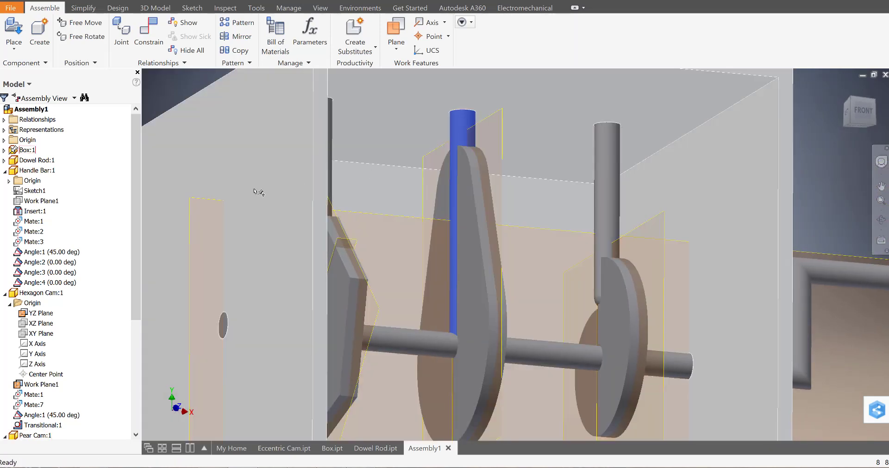
drag(137, 224, 142, 343)
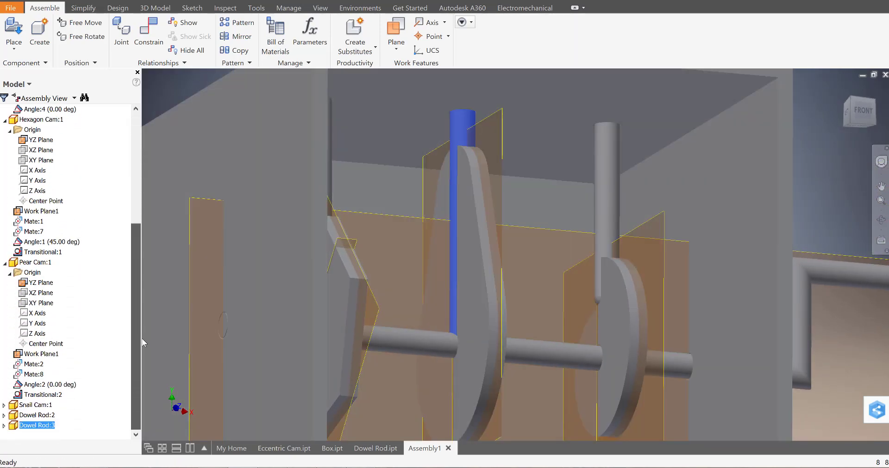
click(4, 426)
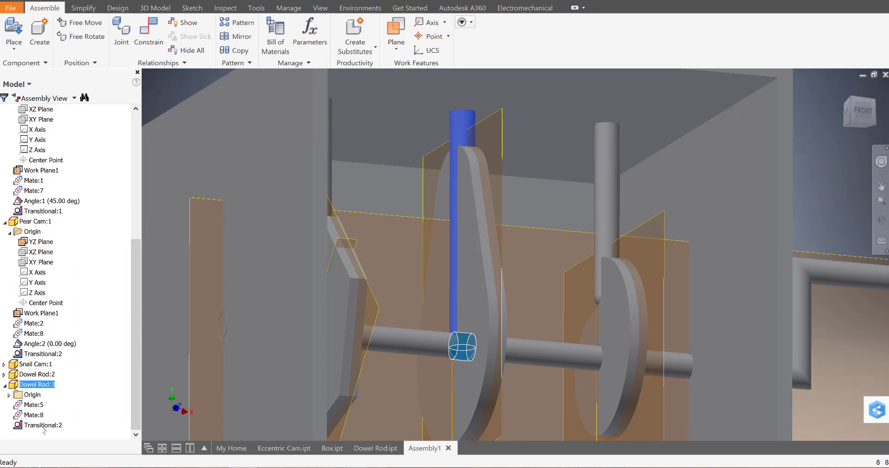
right_click(43, 427)
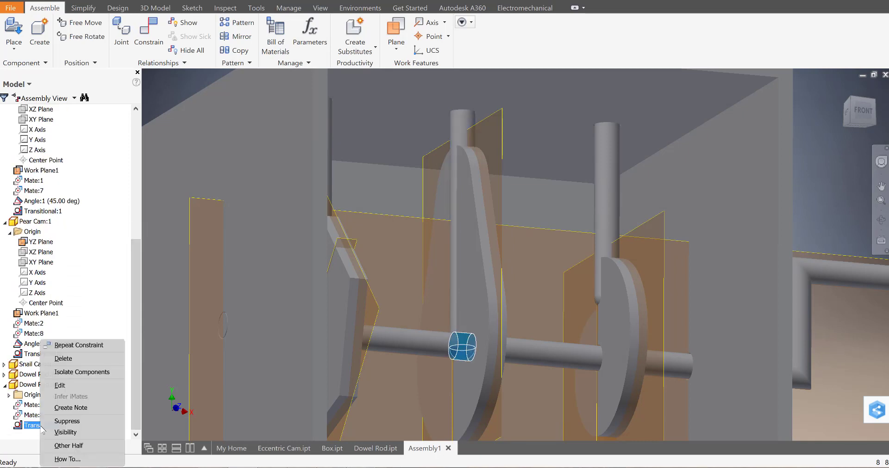
click(68, 358)
Step: Raise the middle dowel rod along its axis until its rounded end sits just above the pear cam's tip
middle_drag(477, 130, 462, 208)
drag(461, 207, 446, 106)
shift+middle_drag(450, 160, 439, 238)
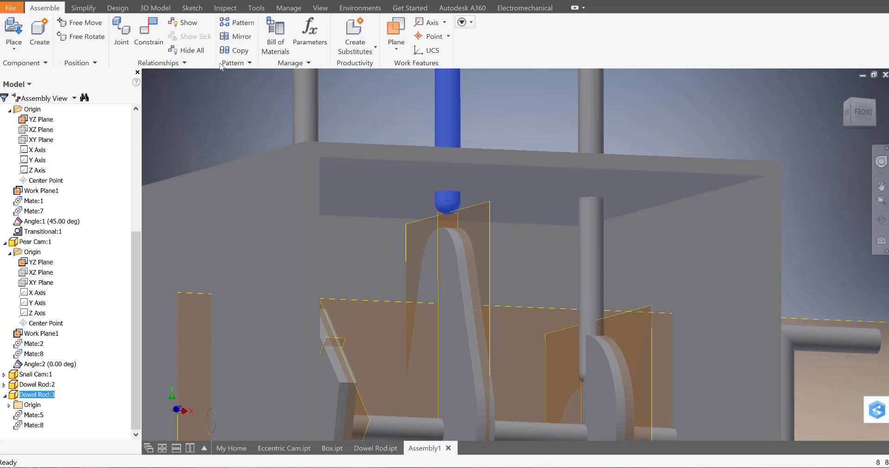
Step: Apply a transitional constraint between the middle dowel rod's rounded end and the pear cam's outer edge face
click(149, 32)
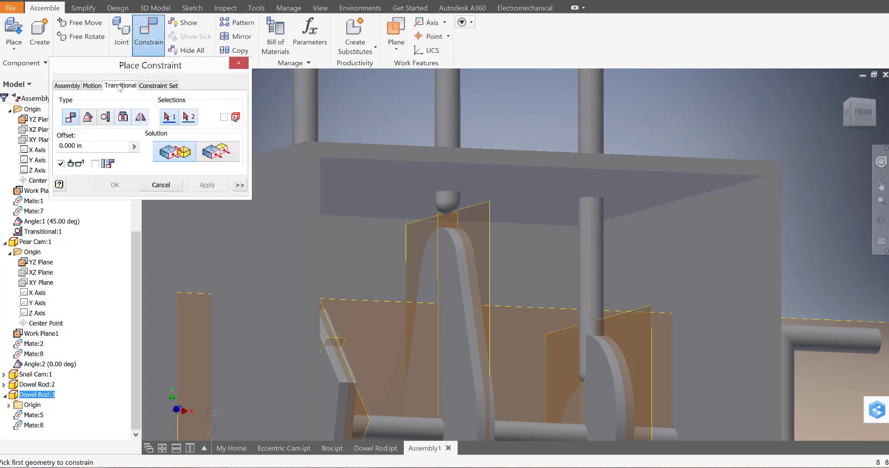
click(120, 86)
click(445, 211)
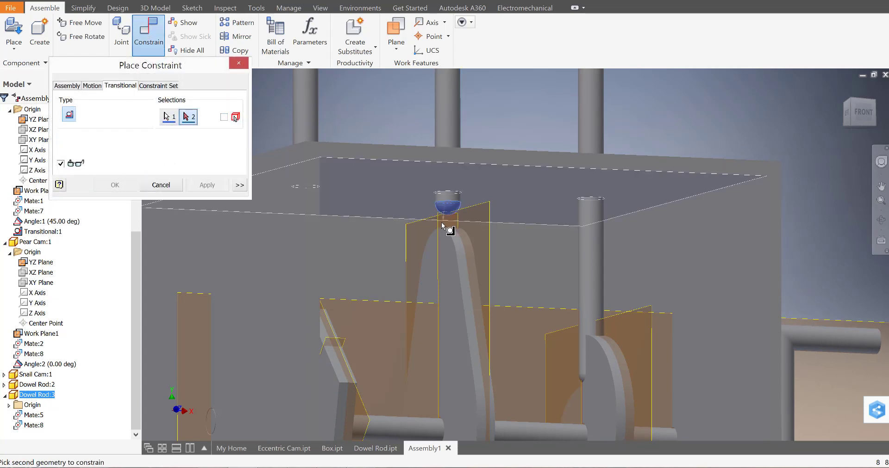
click(439, 259)
click(204, 185)
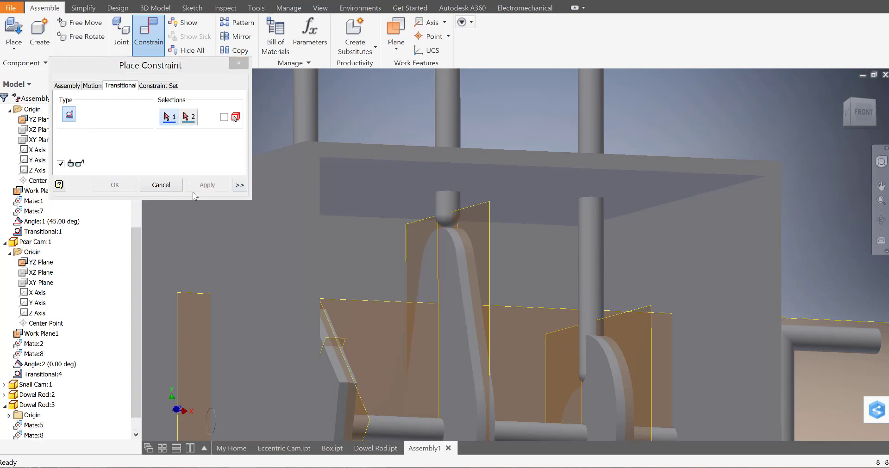
click(156, 185)
Step: Drive the handle bar's Angle:4 constraint forward from 0 towards 10000 degrees, watch the rods follow their cams, and accept the drive partway
scroll(166, 190, up, 5)
shift+middle_drag(166, 191, 219, 200)
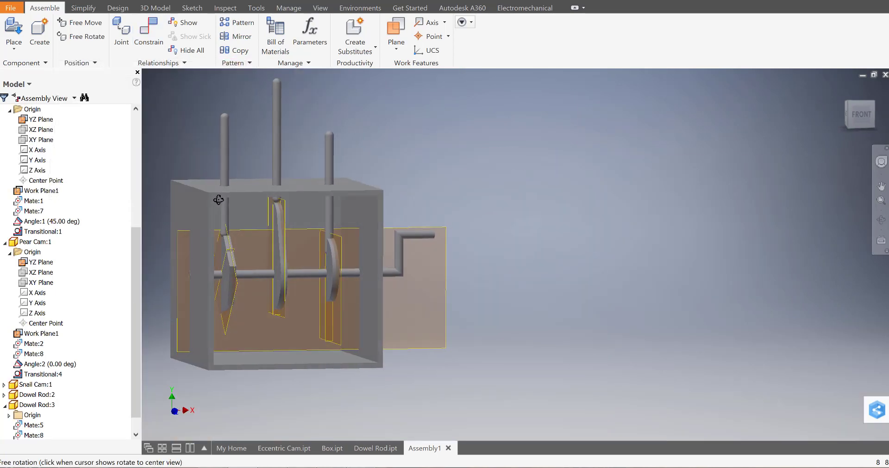
middle_drag(465, 253, 519, 244)
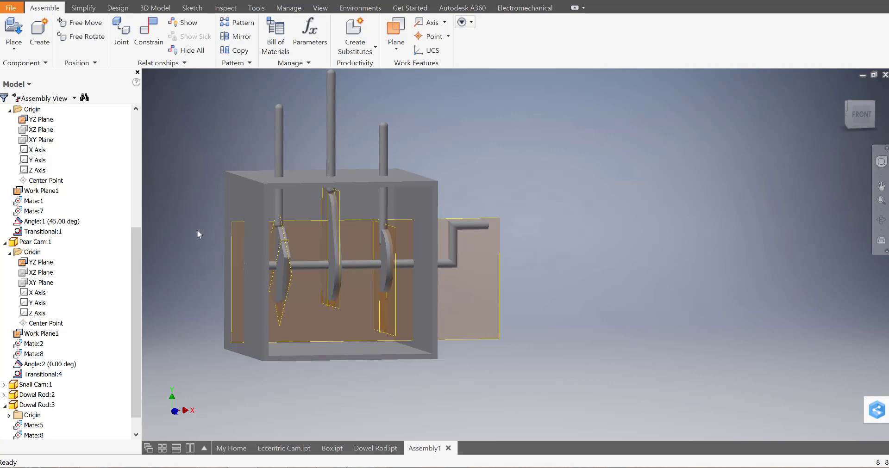
scroll(130, 254, up, 1)
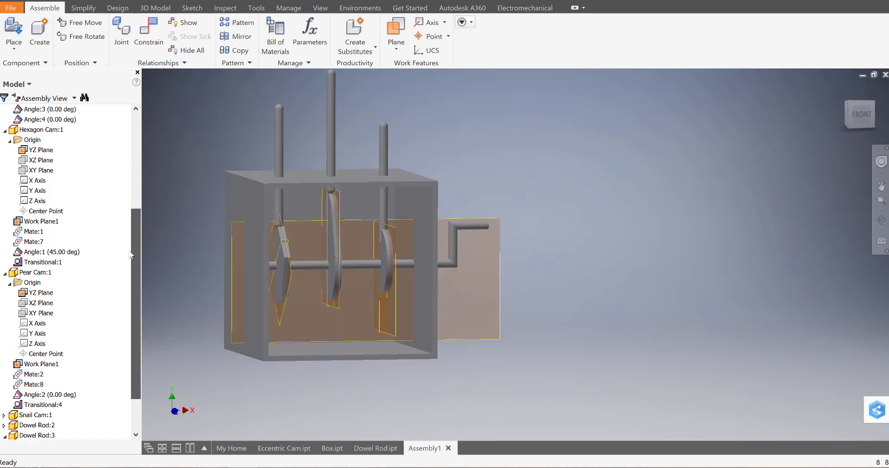
scroll(130, 254, up, 3)
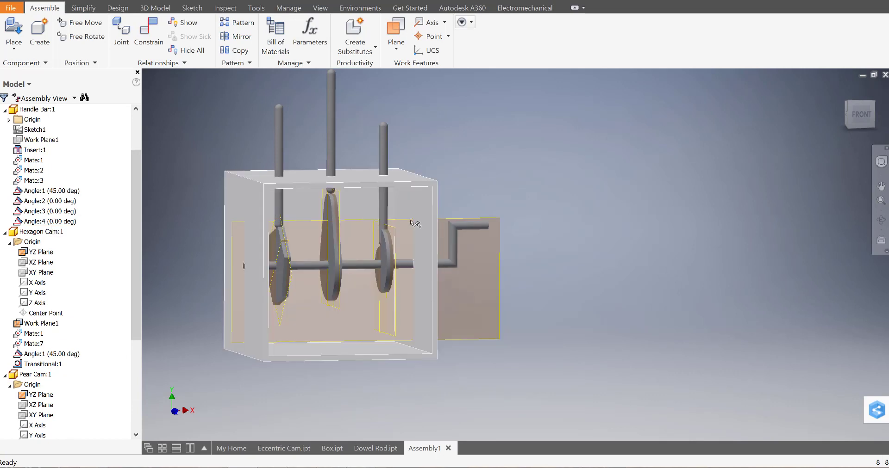
right_click(39, 222)
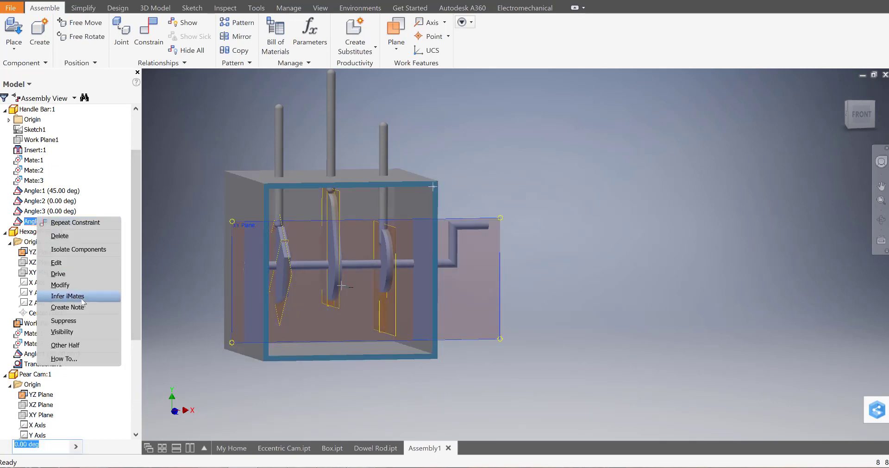
click(74, 274)
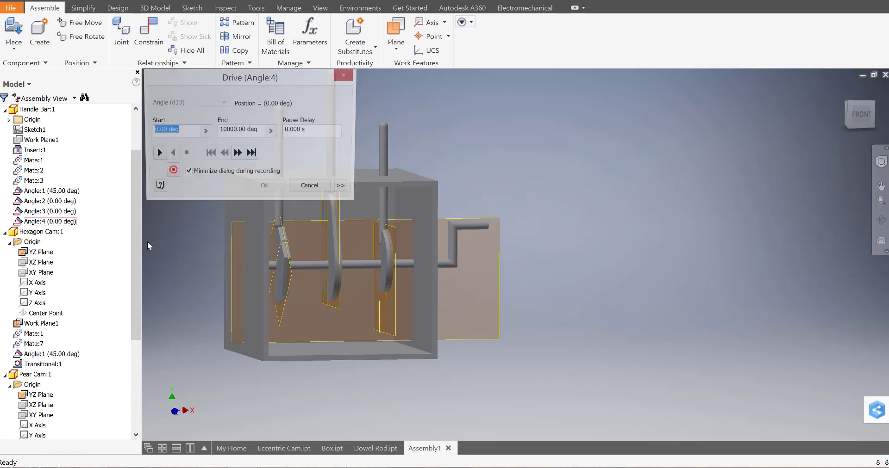
click(157, 154)
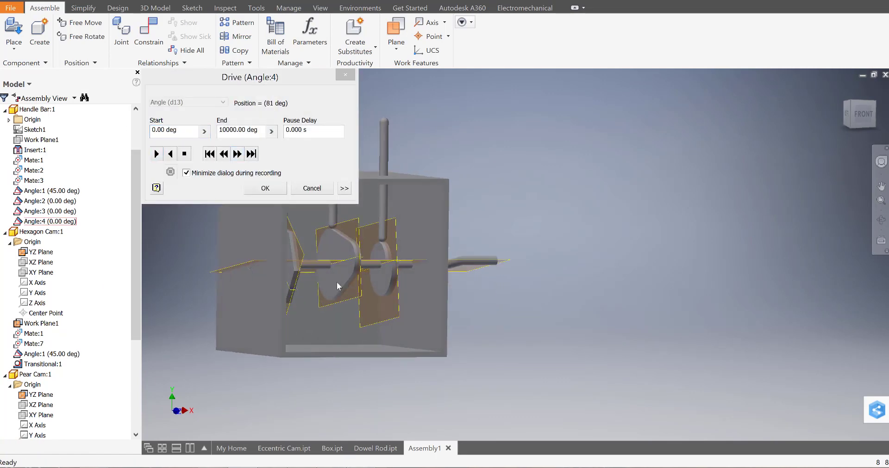
scroll(301, 257, up, 5)
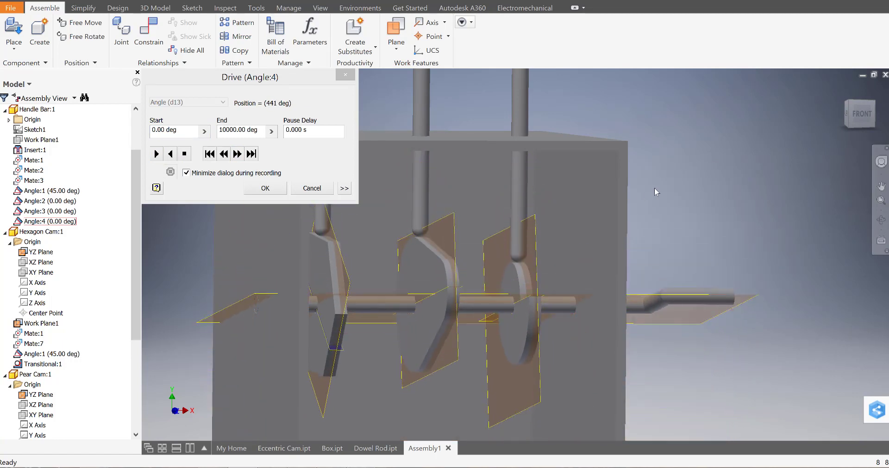
middle_drag(521, 257, 647, 248)
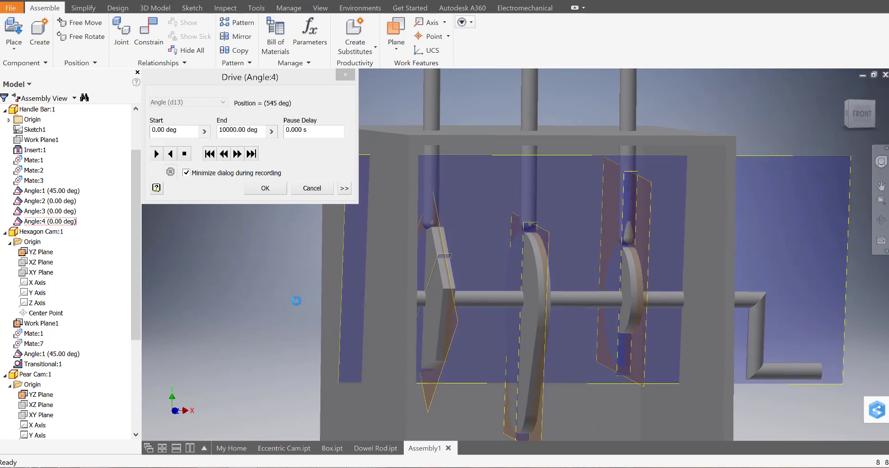
click(266, 188)
Step: Edit the handle bar in place to hide its XY plane, and return to the assembly
scroll(273, 236, down, 3)
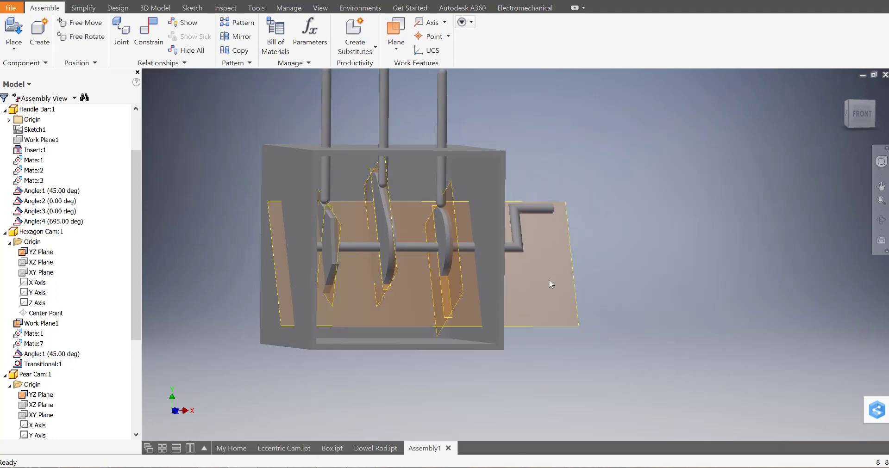
double_click(532, 210)
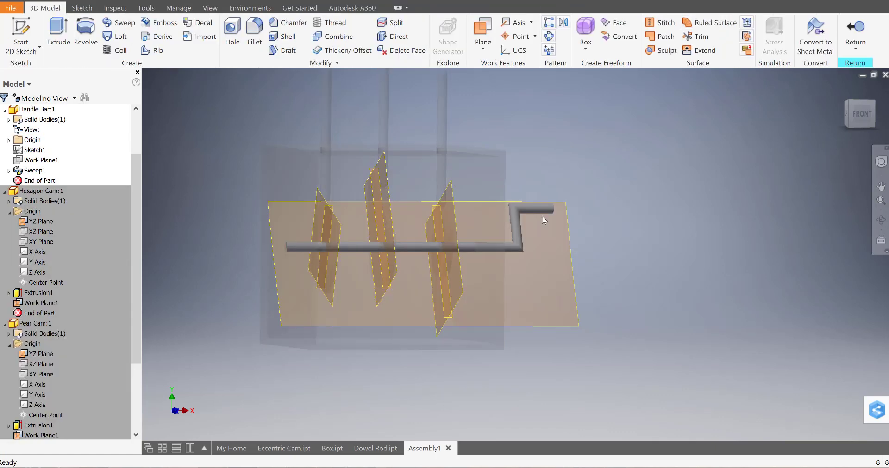
right_click(573, 264)
click(573, 264)
click(574, 275)
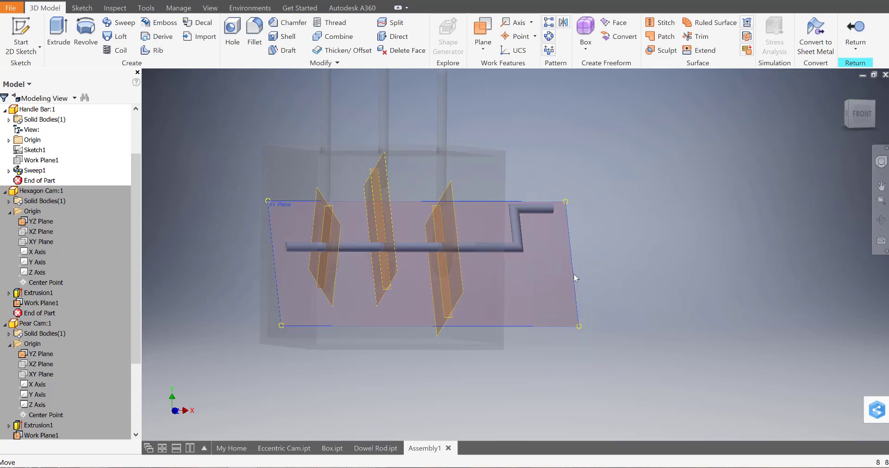
right_click(574, 274)
click(608, 290)
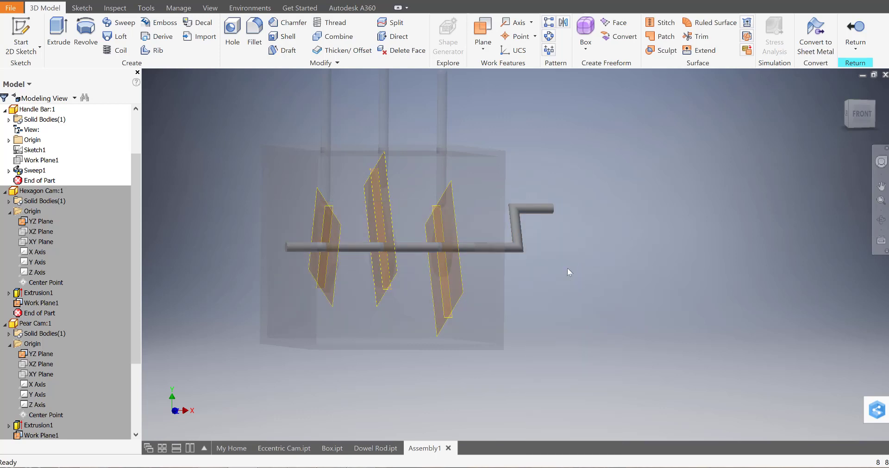
click(851, 27)
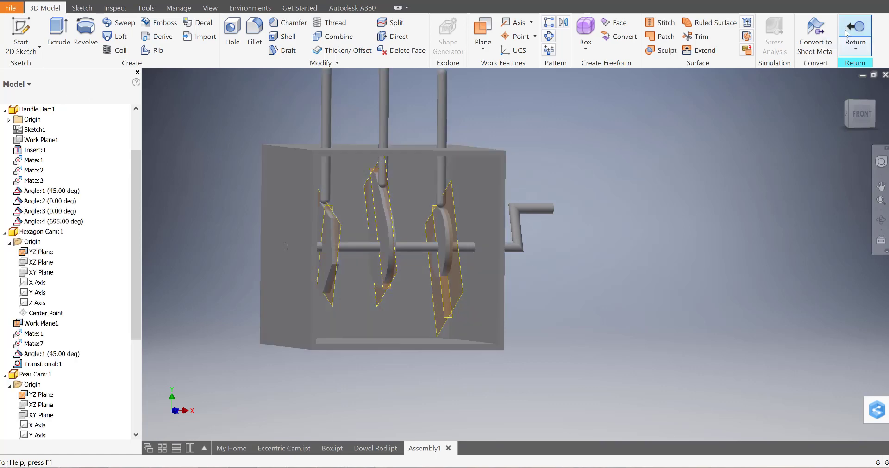
Step: Edit the snail cam in place to hide its Work Plane1 and YZ plane, and return to the assembly
double_click(444, 266)
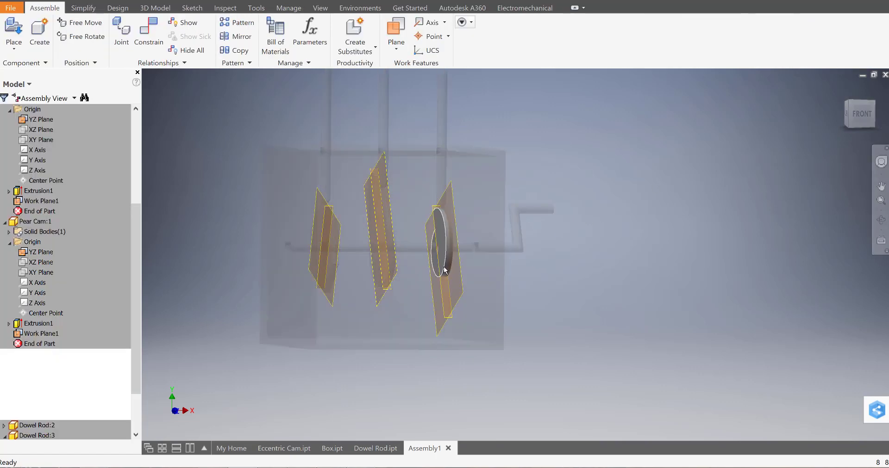
right_click(462, 278)
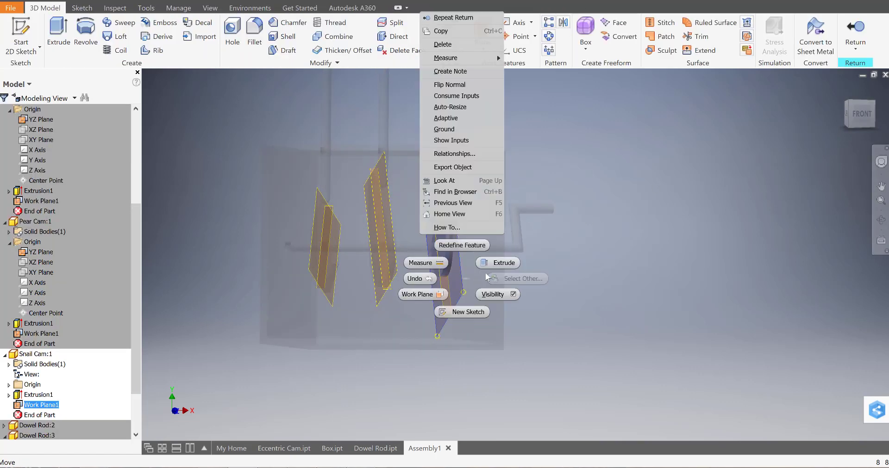
click(509, 296)
right_click(451, 298)
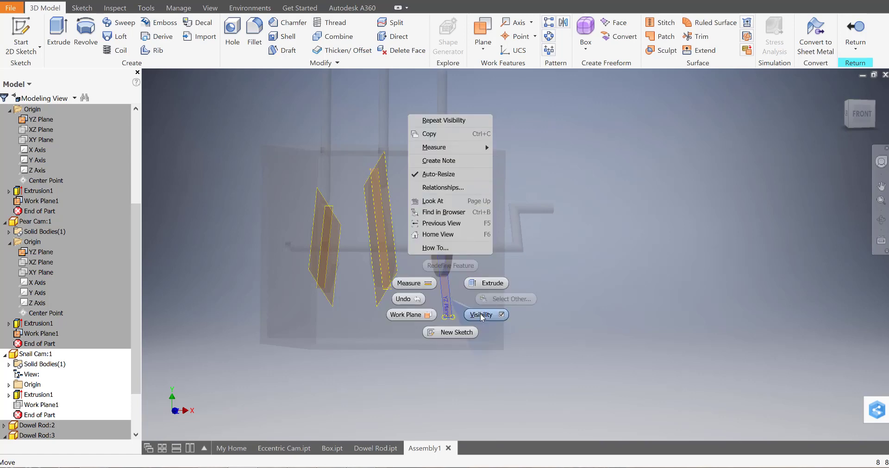
click(482, 315)
click(855, 30)
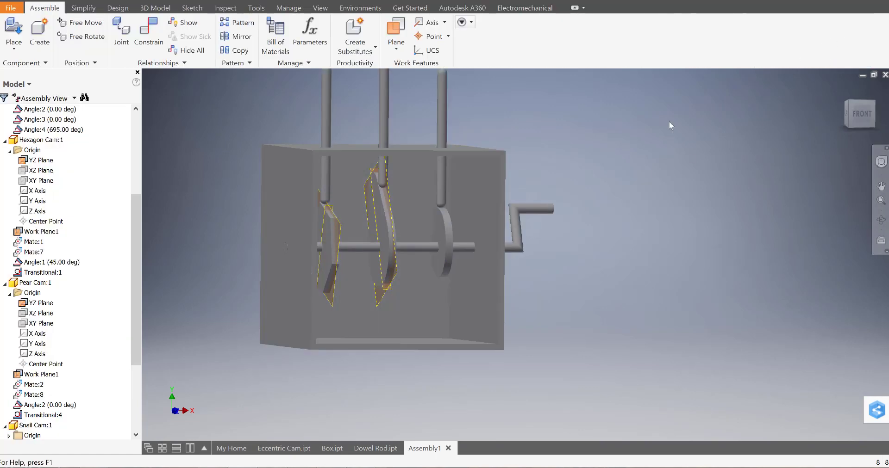
Step: Edit the pear cam in place to hide its Work Plane1 and YZ plane, and return to the assembly
double_click(392, 246)
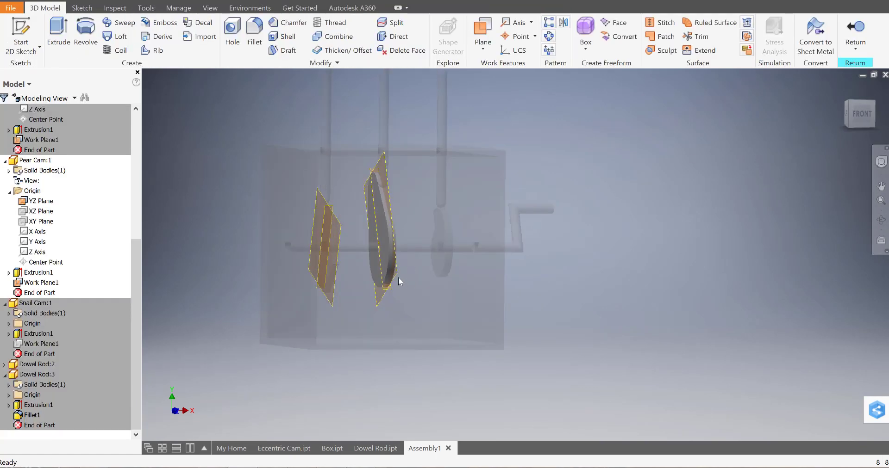
click(399, 279)
right_click(399, 279)
click(433, 296)
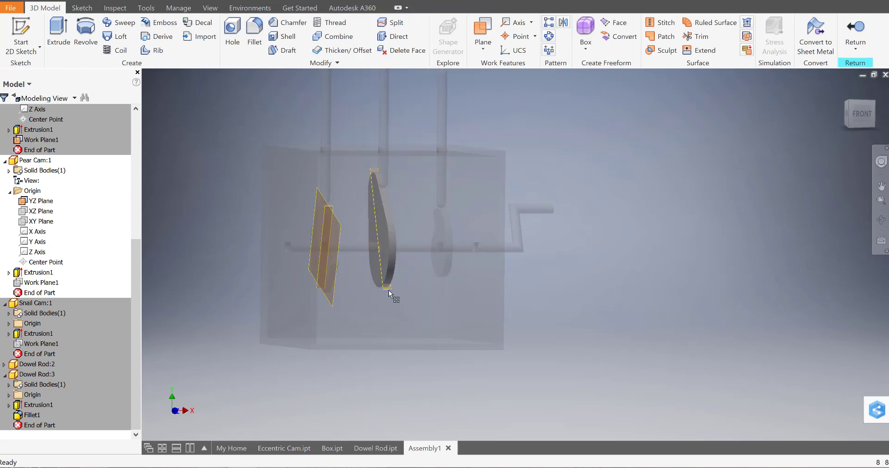
right_click(388, 291)
click(425, 305)
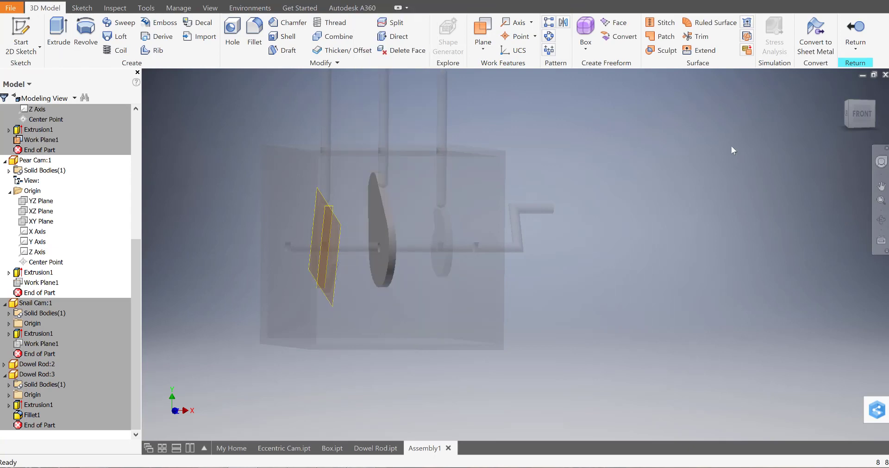
click(865, 30)
Step: Edit the hexagon cam in place to hide its Work Plane1 and YZ plane, and return to the assembly
double_click(330, 260)
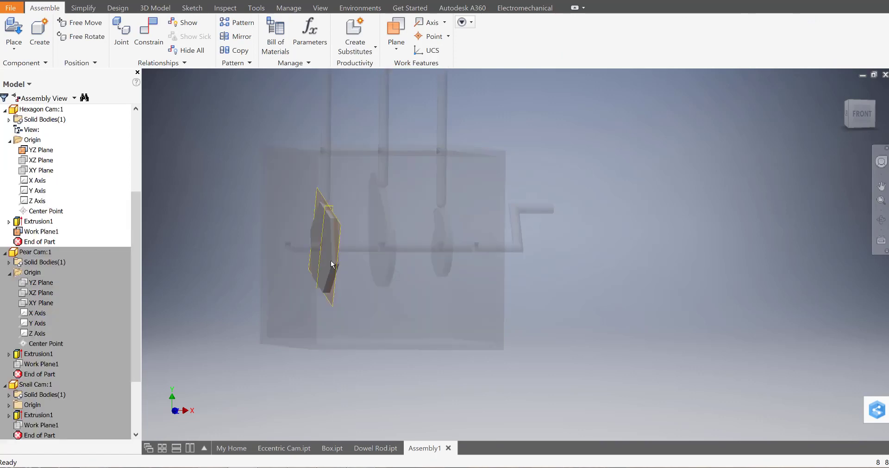
click(332, 299)
right_click(332, 306)
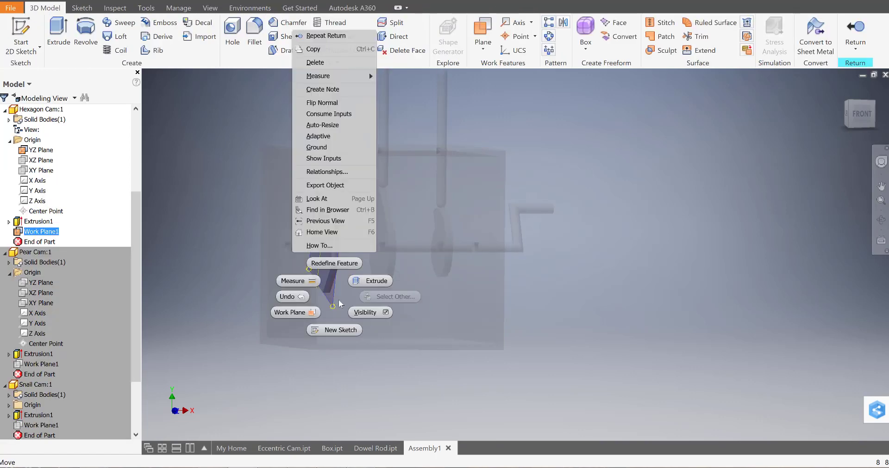
click(366, 313)
right_click(332, 207)
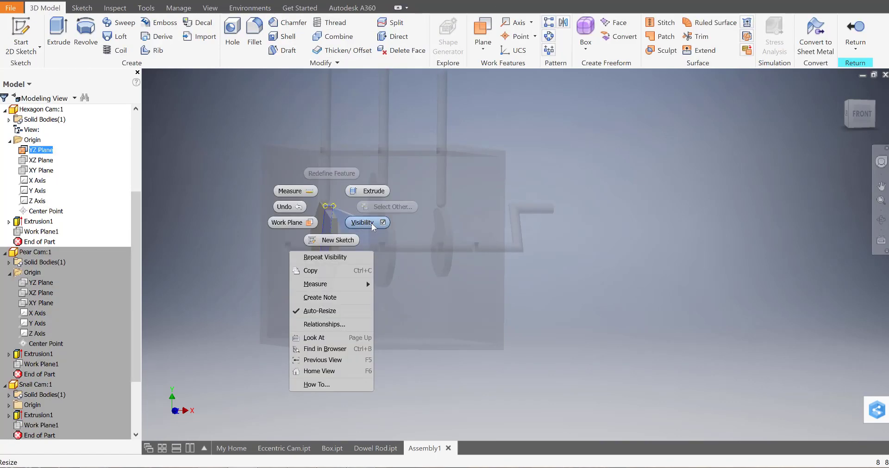
click(367, 222)
click(855, 28)
key(F2)
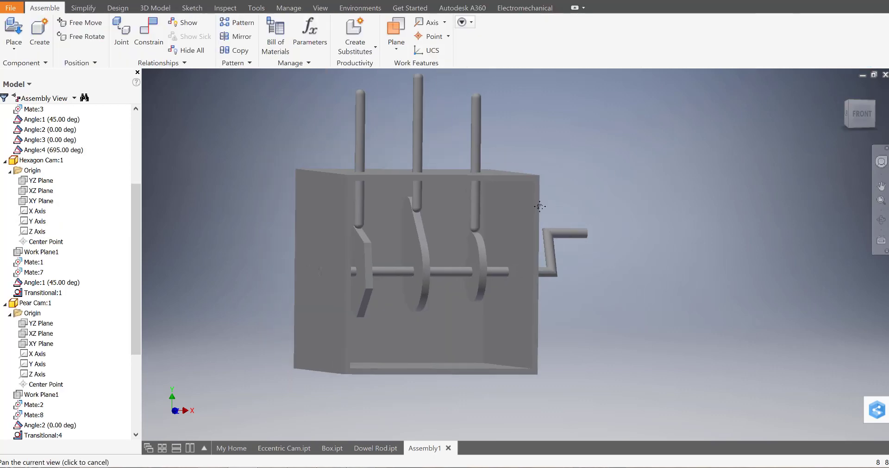
drag(540, 206, 625, 211)
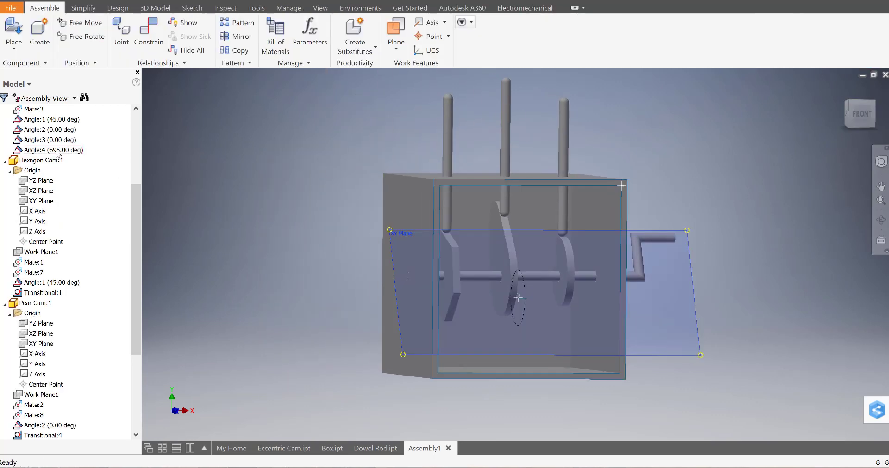
Step: Drive the crank's Angle:4 constraint forward to turn the cams, and accept the position reached
right_click(57, 152)
click(97, 208)
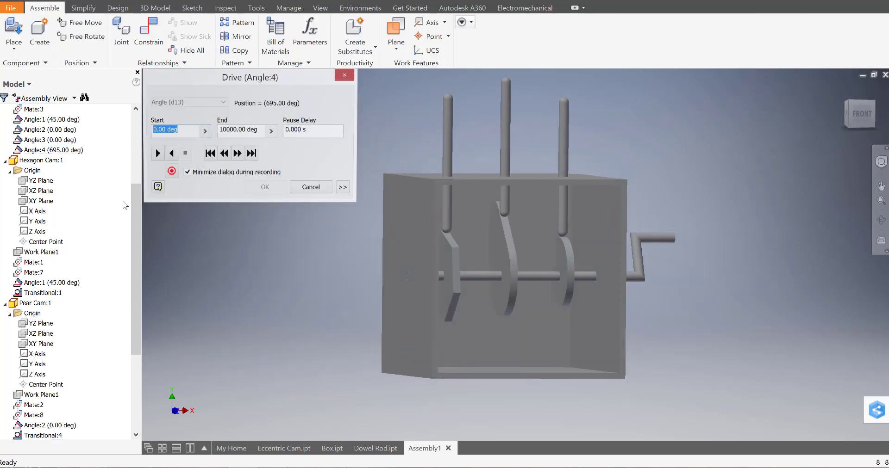
click(156, 154)
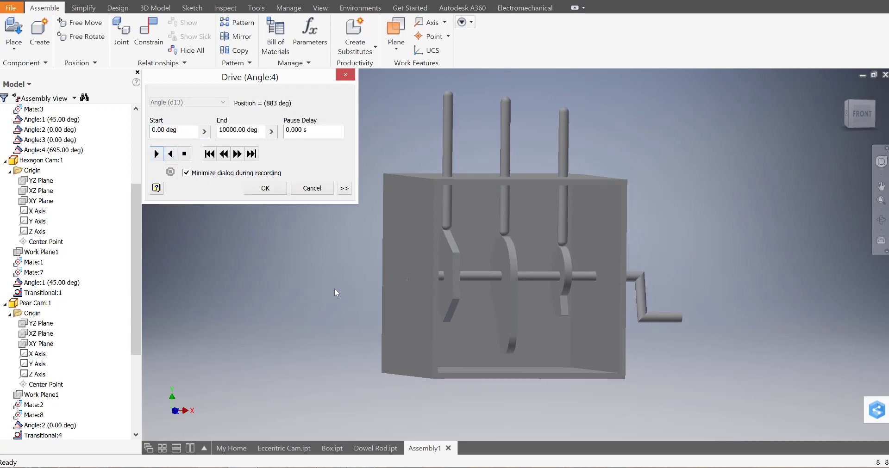
click(272, 192)
Step: Adjust the box's appearance to a light orange-brown tint, RGB 255, 185, 127, and apply it
shift+middle_drag(281, 244, 306, 239)
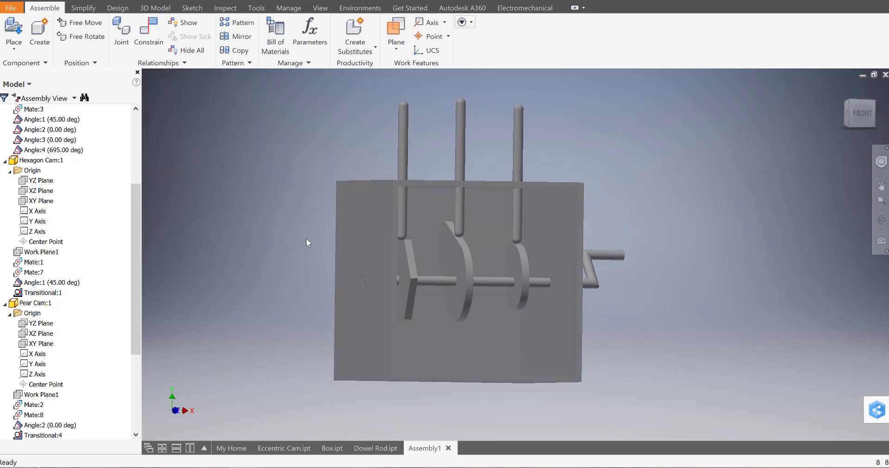
click(316, 0)
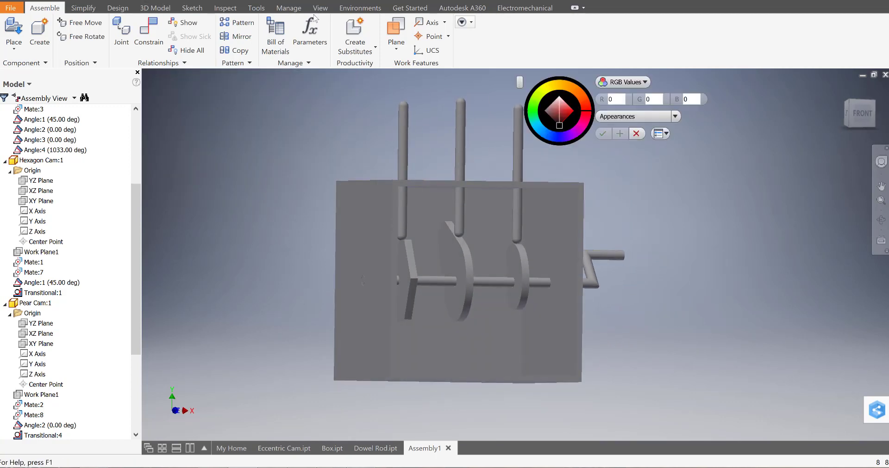
click(378, 201)
drag(563, 109, 569, 102)
click(577, 93)
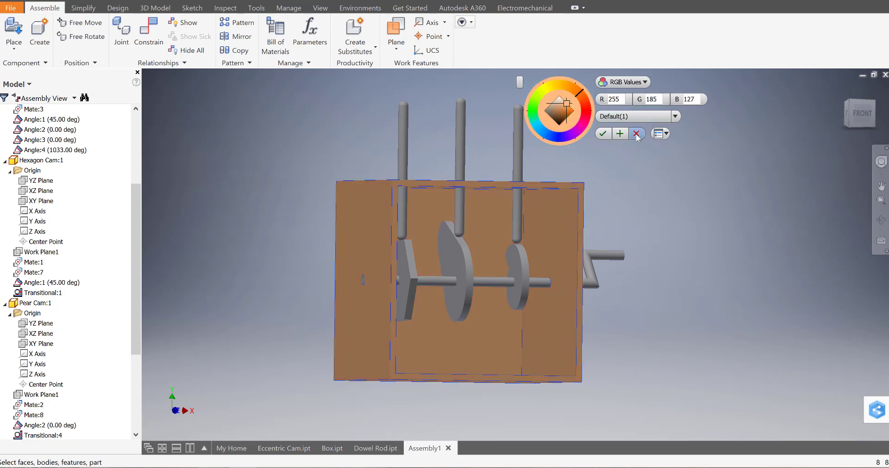
click(622, 135)
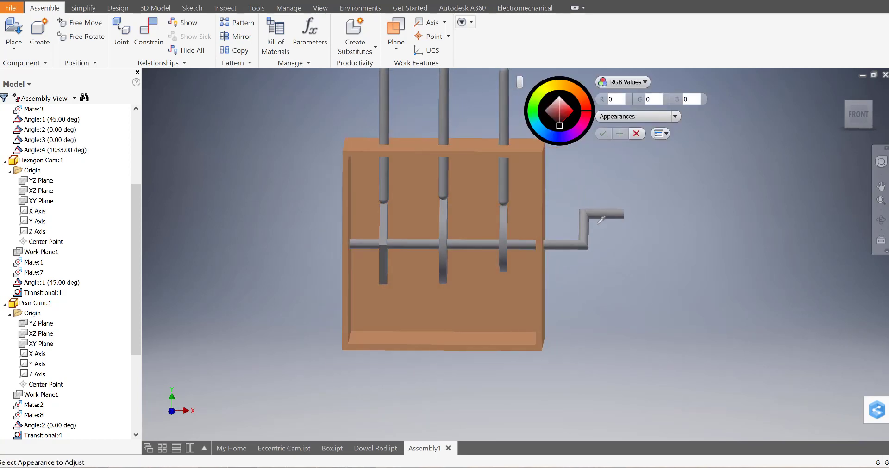
Step: Adjust the crank handle's appearance to bright green, RGB 55, 255, 0, and apply it
click(597, 210)
click(534, 112)
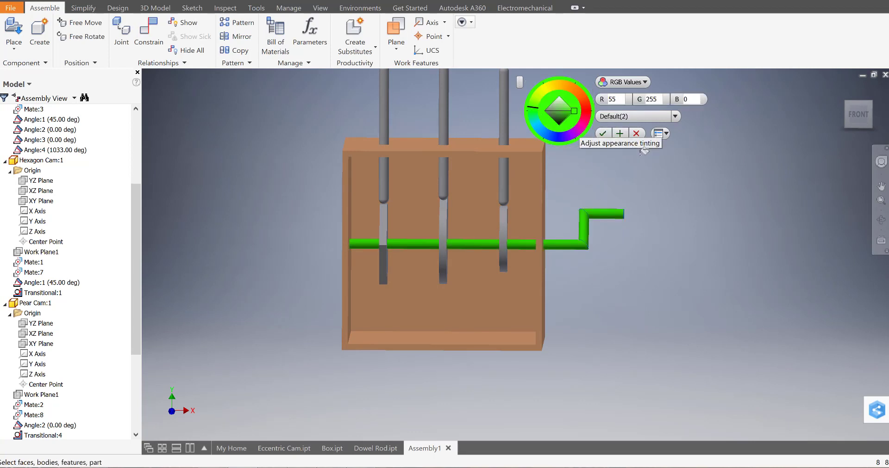
click(621, 135)
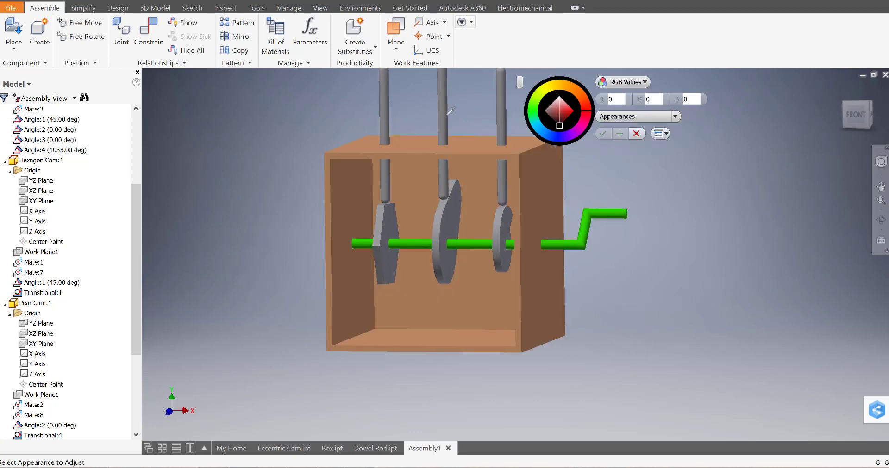
Step: Give all three dowel rods a blue appearance, RGB 0, 200, 255, and apply it
click(391, 109)
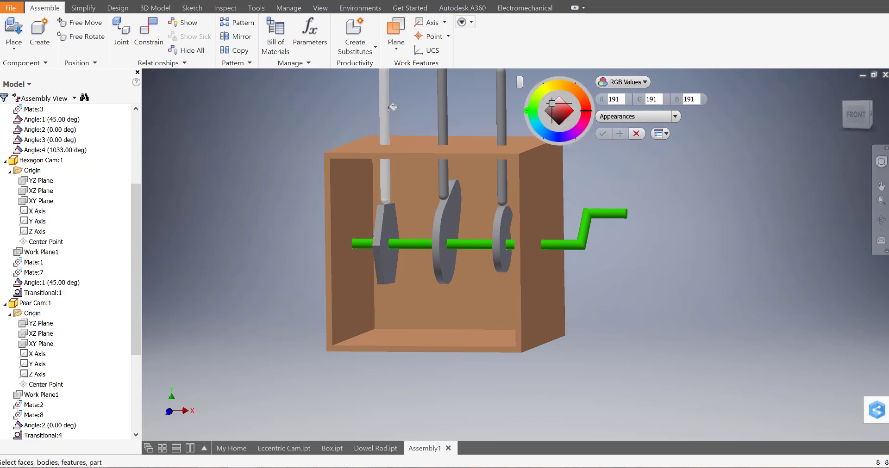
click(538, 126)
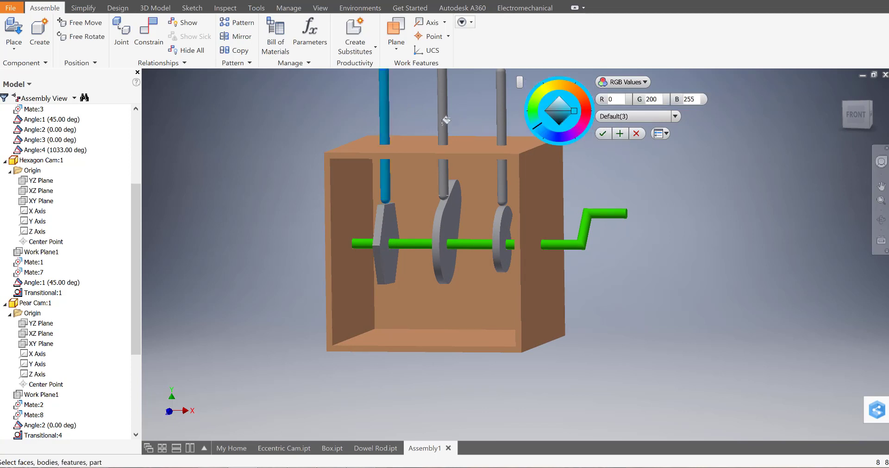
click(504, 119)
click(620, 134)
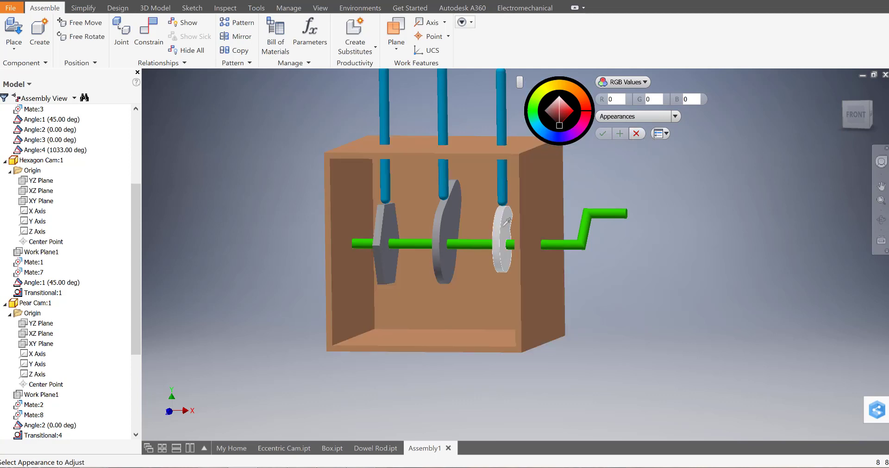
Step: Give the snail, pear and hexagon cams a magenta appearance, apply it, and finish adjusting appearances
click(507, 222)
click(445, 224)
click(392, 226)
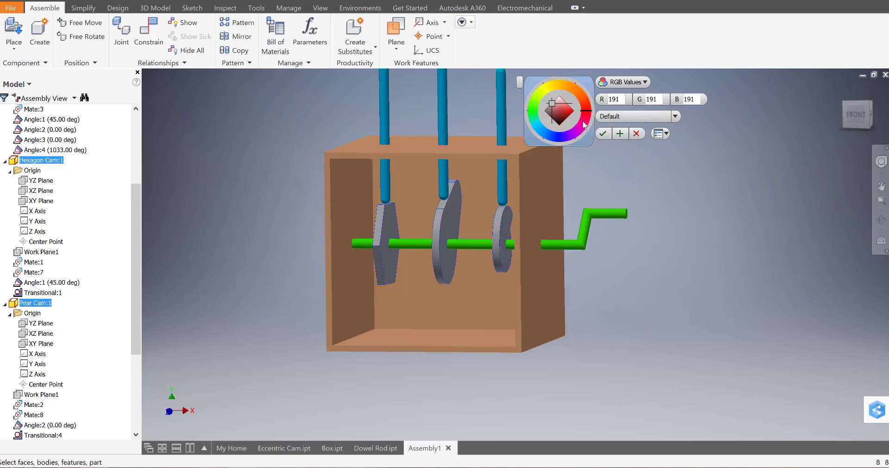
click(584, 125)
click(624, 134)
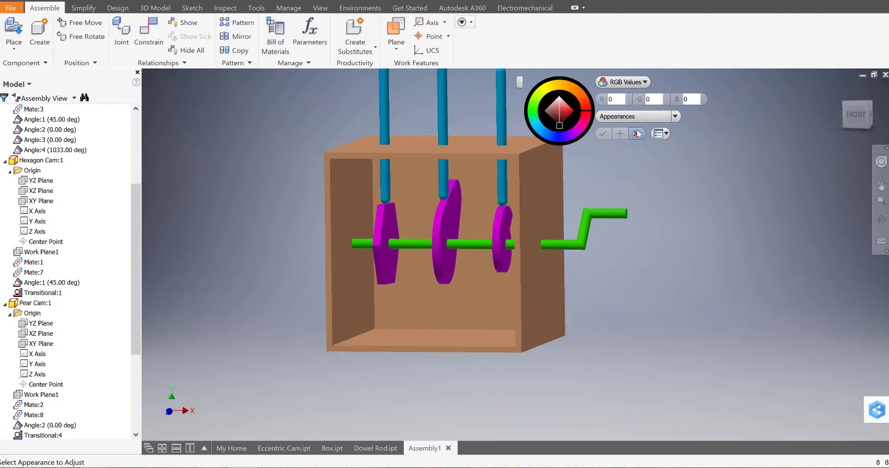
click(637, 133)
middle_drag(520, 184, 512, 224)
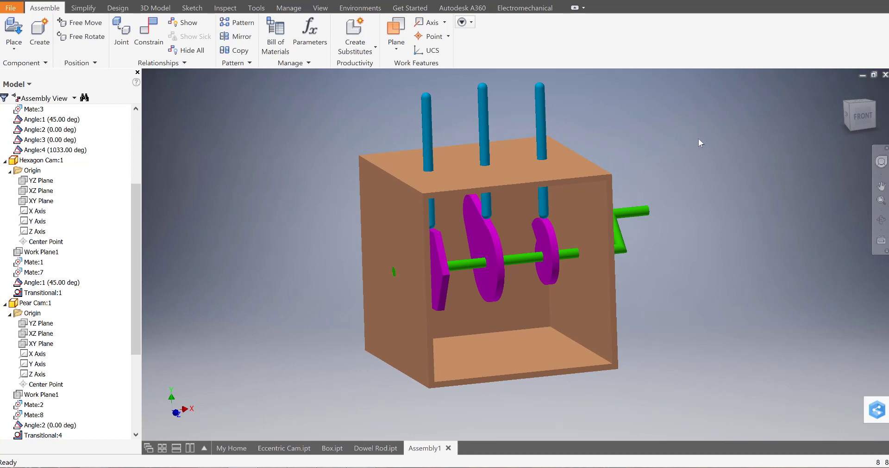